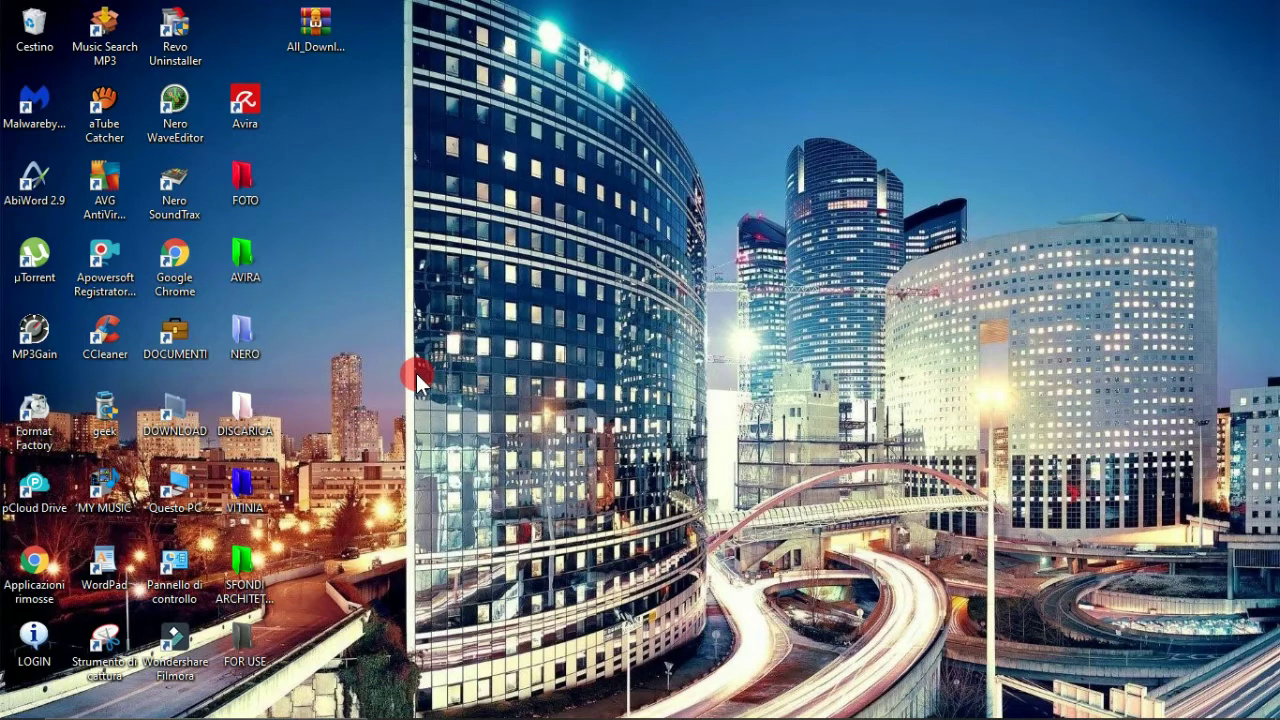
- Extract the contents of the All_Downloads archive directly onto the desktop
click(315, 28)
double_click(328, 47)
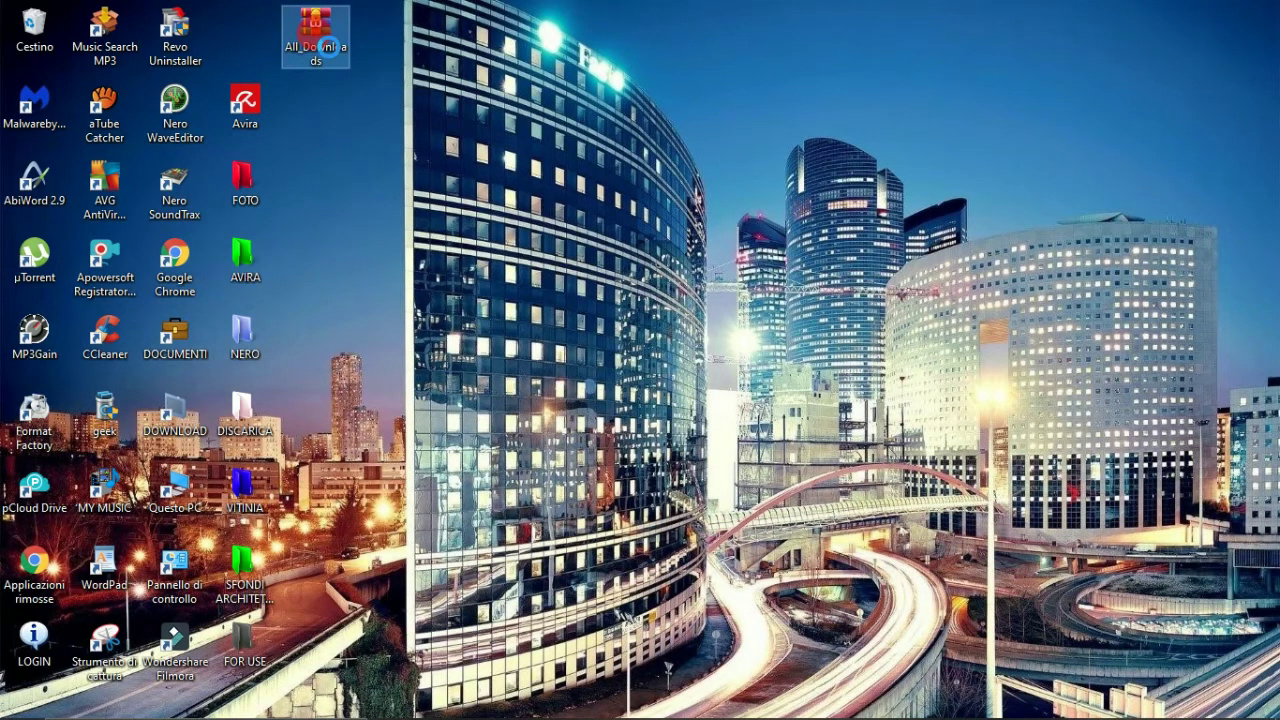
right_click(316, 35)
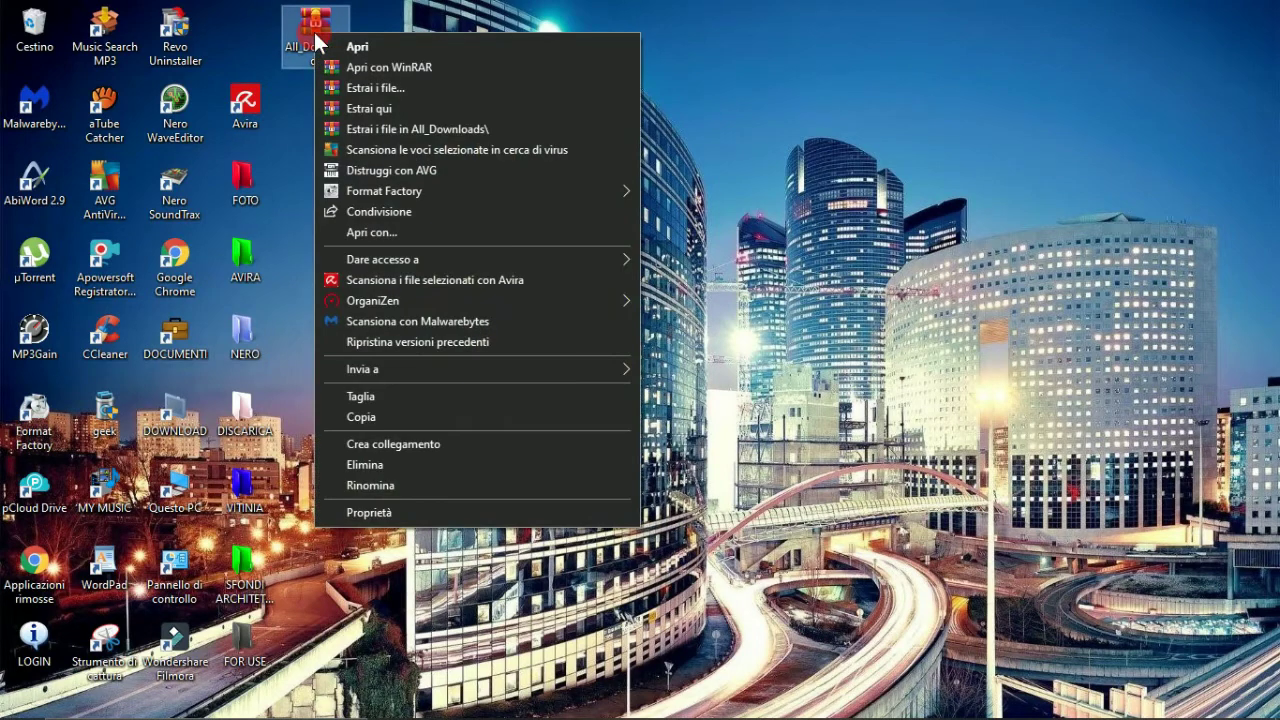
click(352, 108)
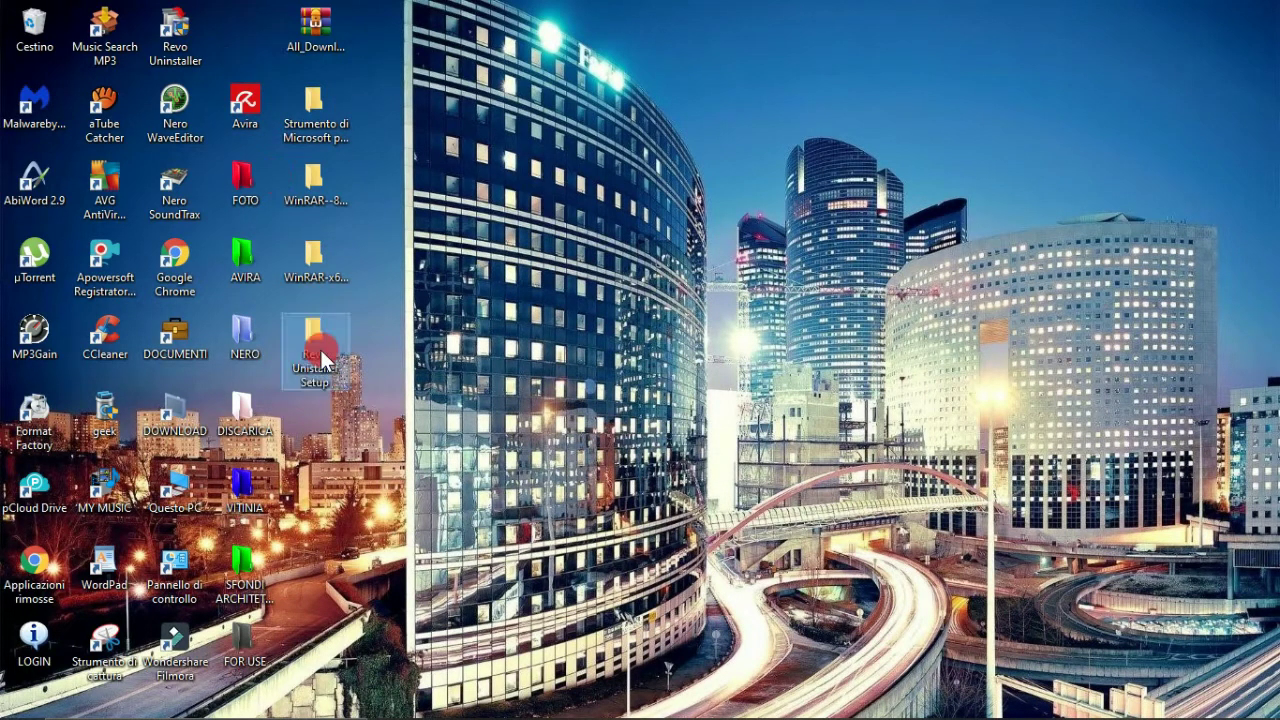
click(320, 347)
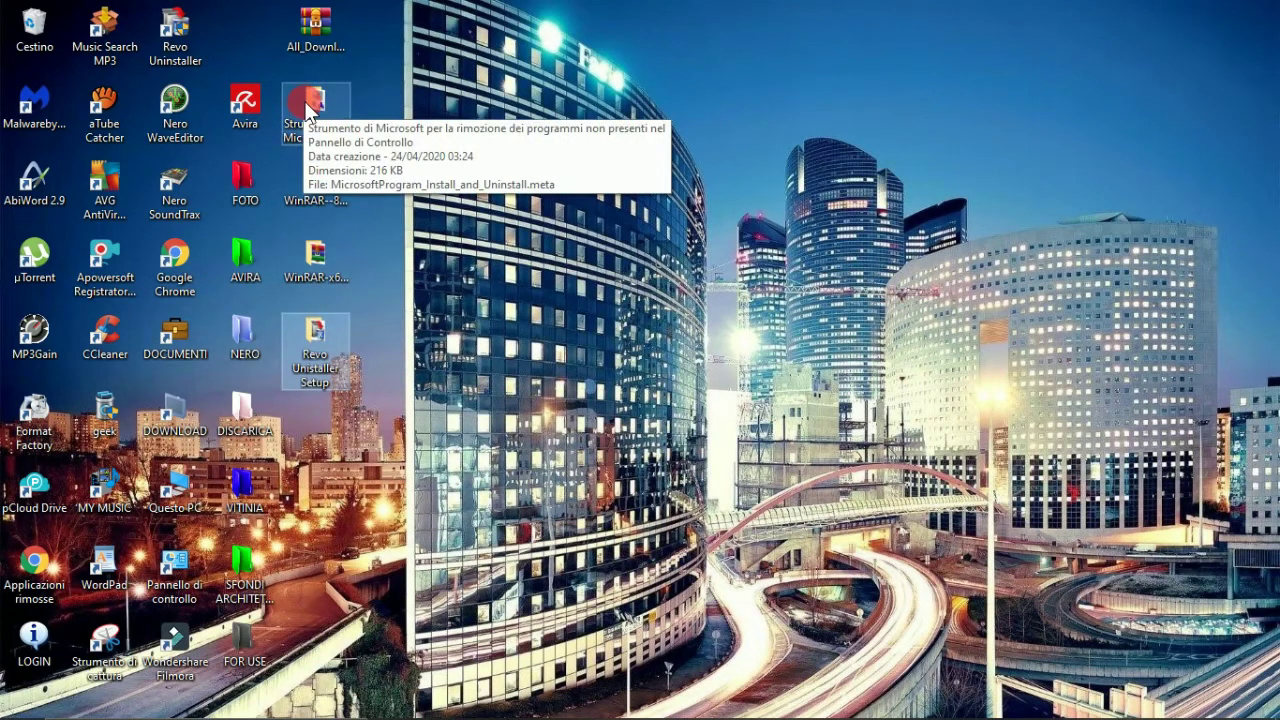
- Launch Revo Uninstaller from its desktop shortcut
double_click(177, 38)
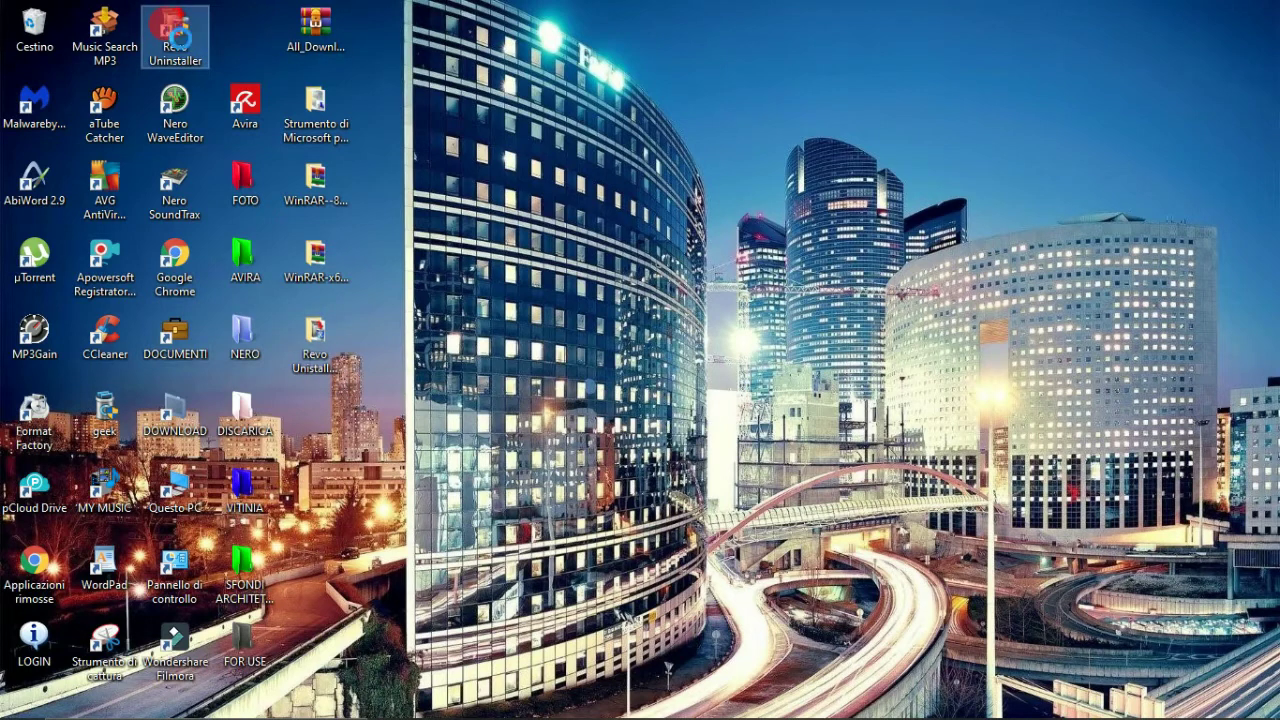
right_click(168, 26)
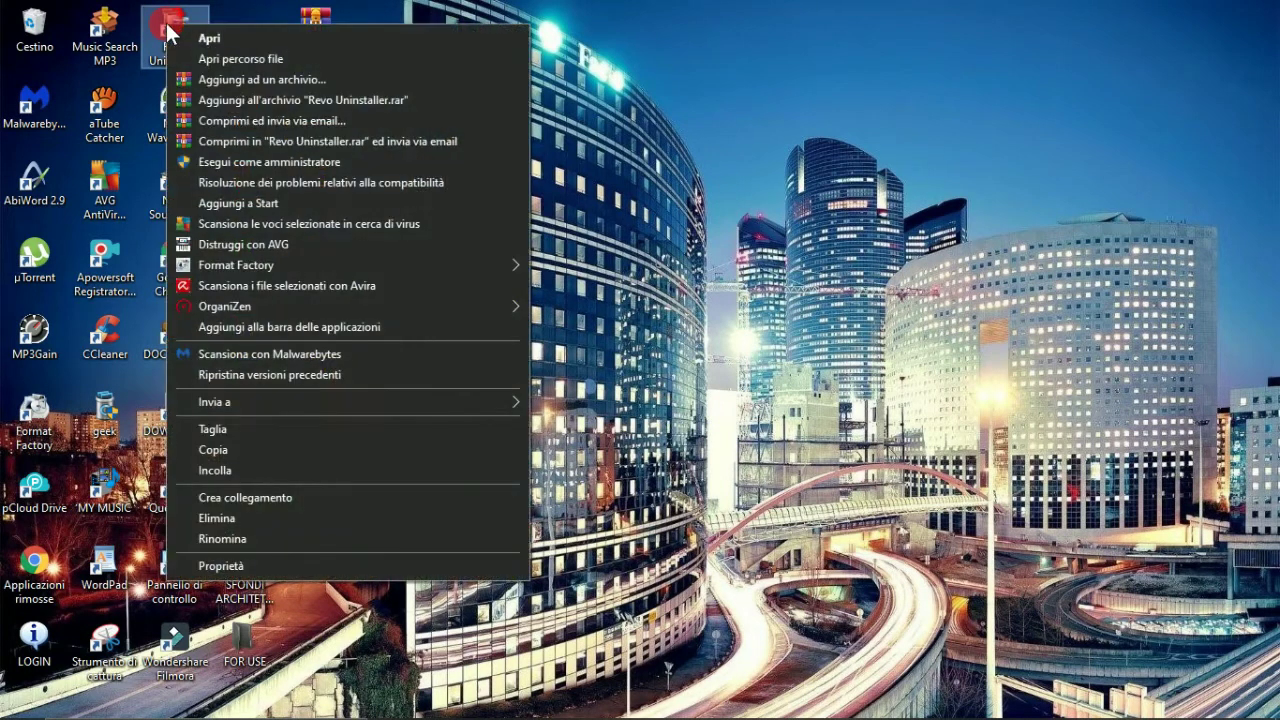
click(206, 33)
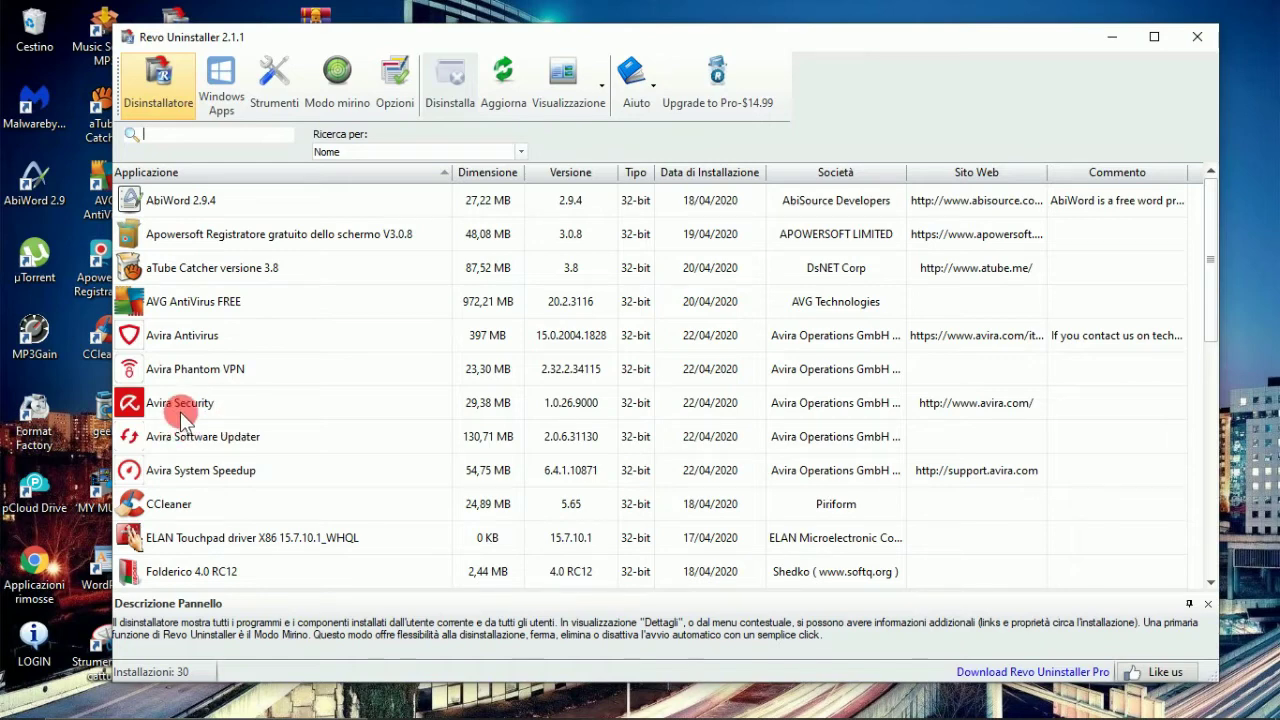
- Uninstall Avira Antivirus with all its components and decline the immediate system restart
click(158, 338)
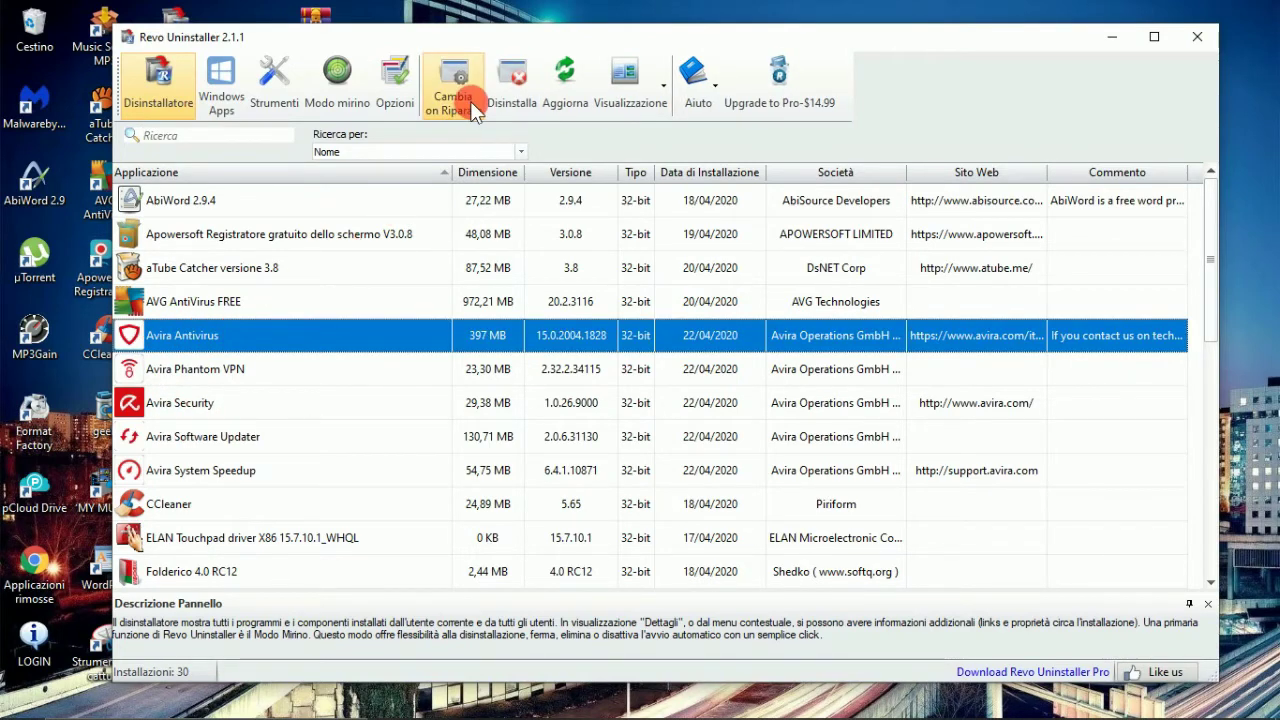
click(513, 80)
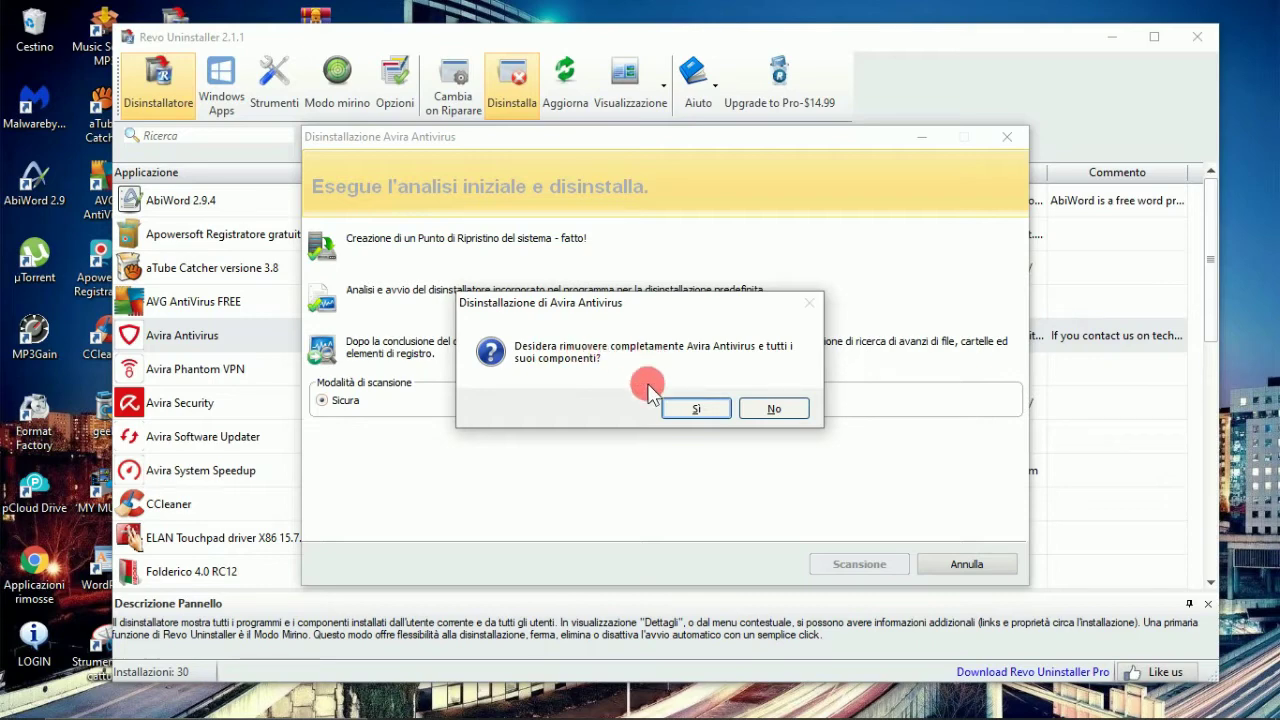
click(697, 408)
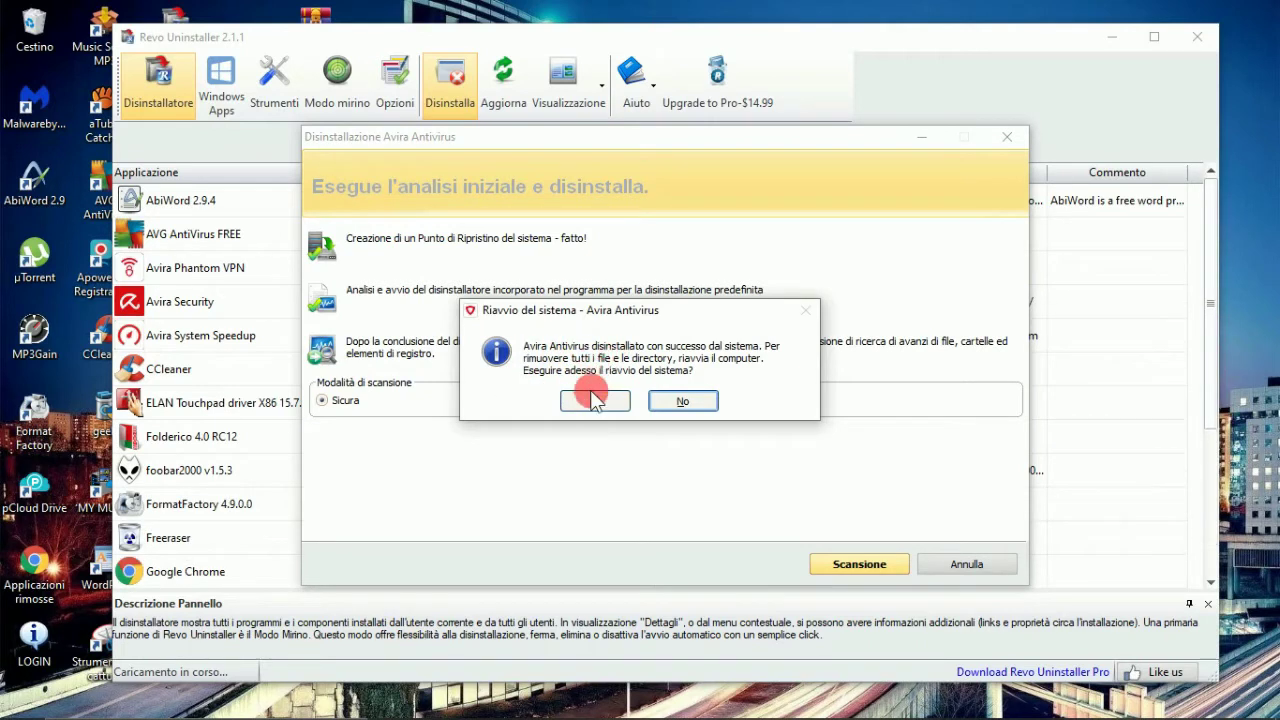
click(595, 400)
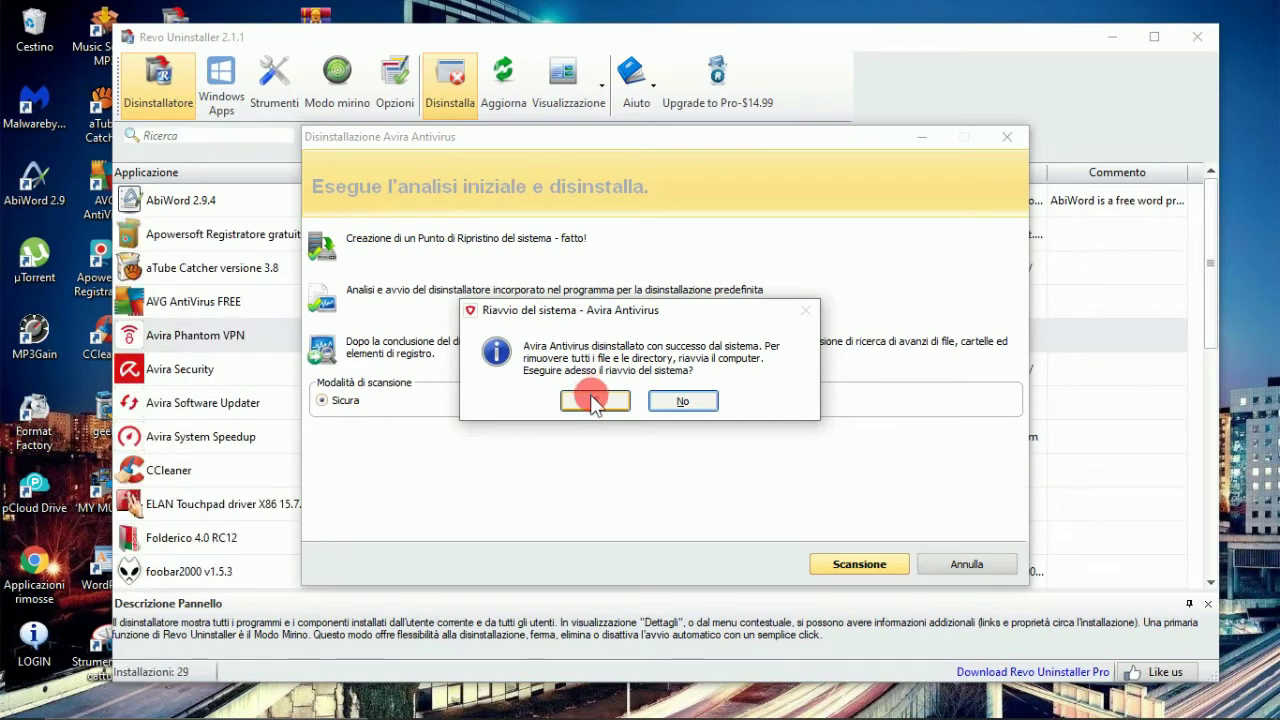
click(664, 403)
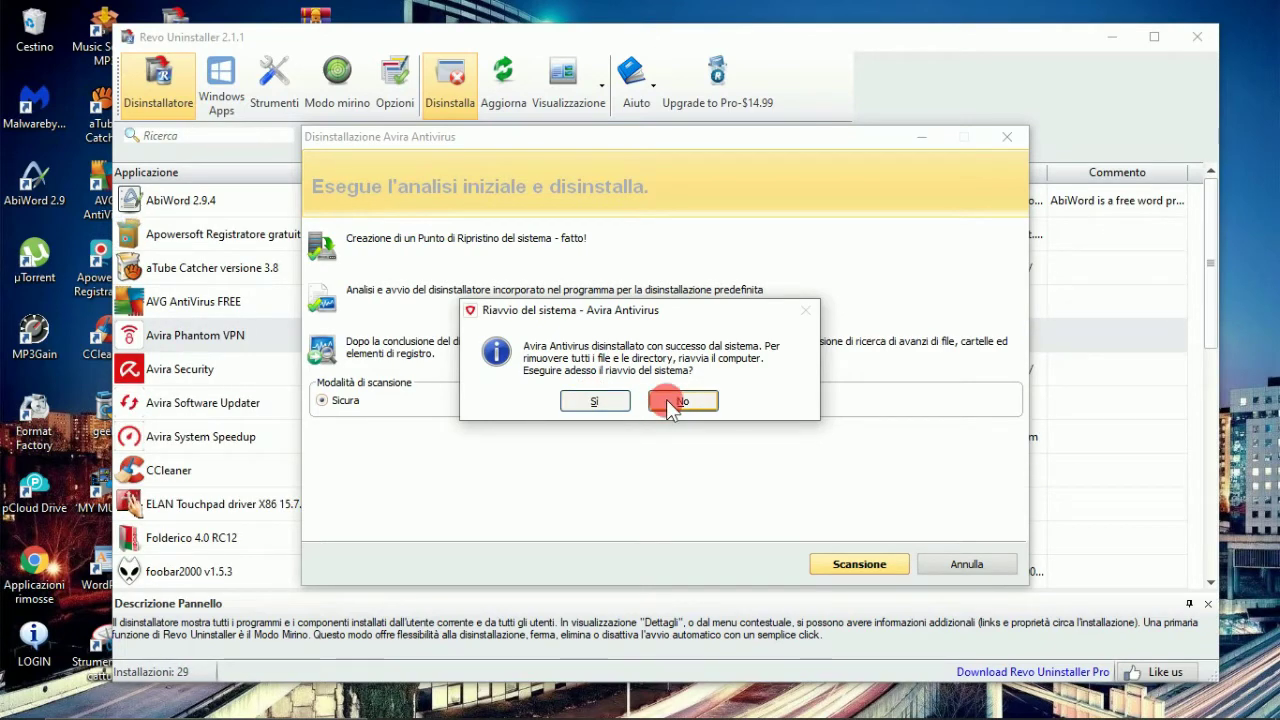
- Scan for Avira Antivirus leftovers and delete all the remaining registry items found
click(859, 565)
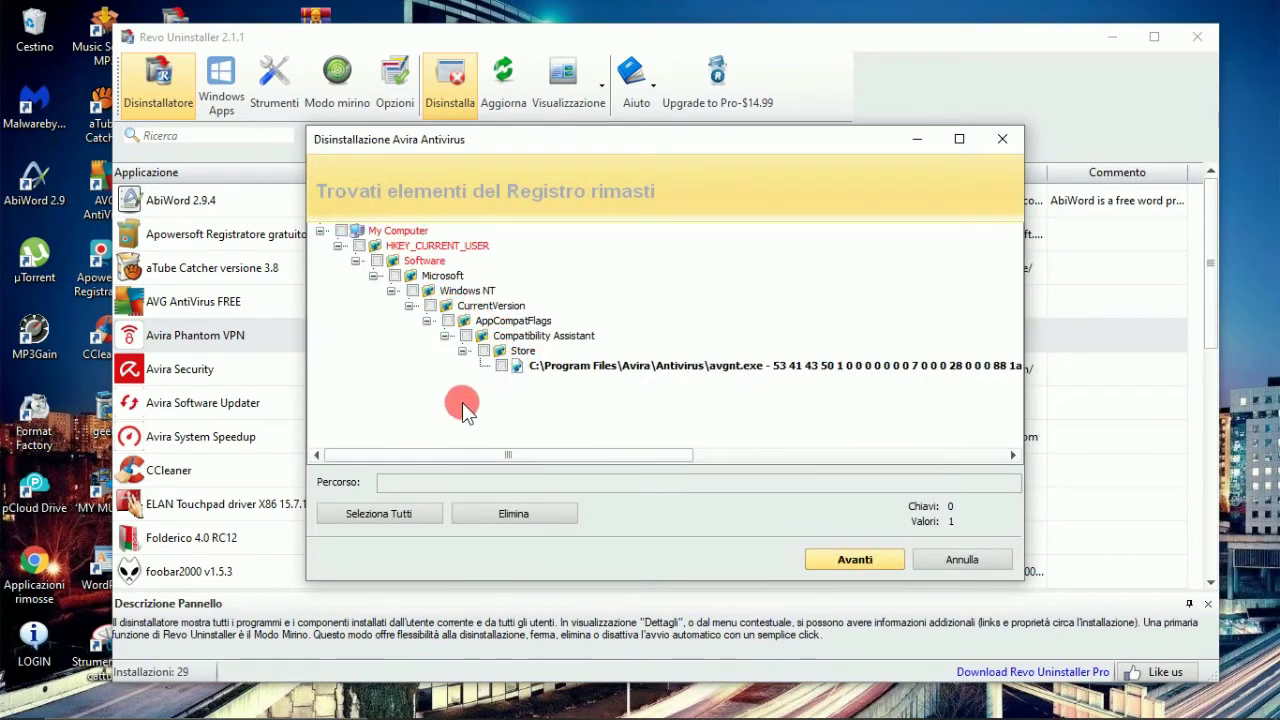
click(372, 520)
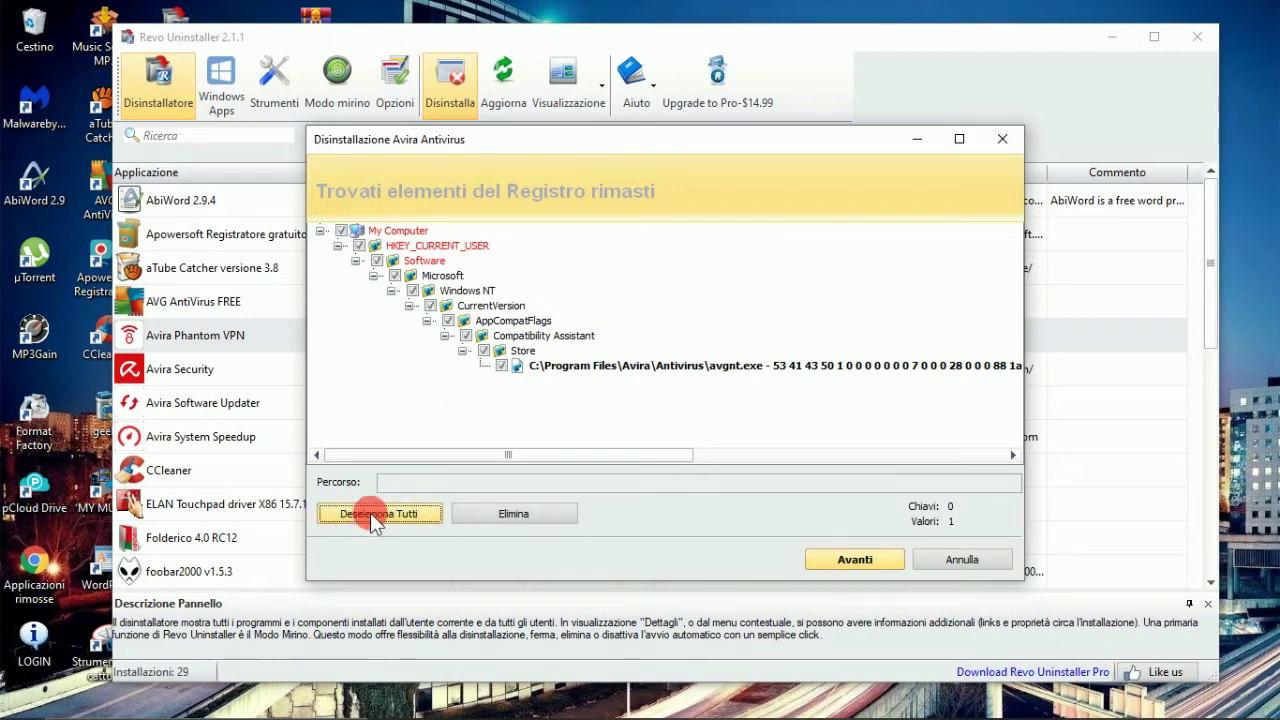
click(523, 513)
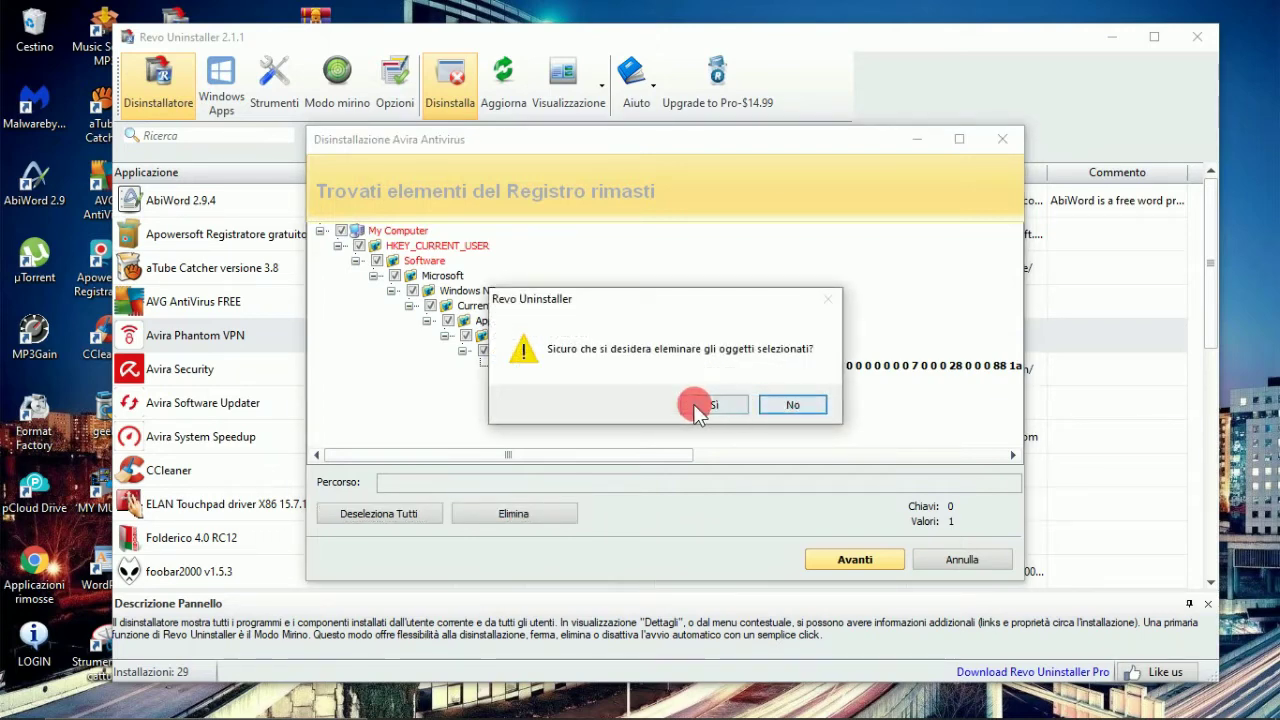
click(719, 401)
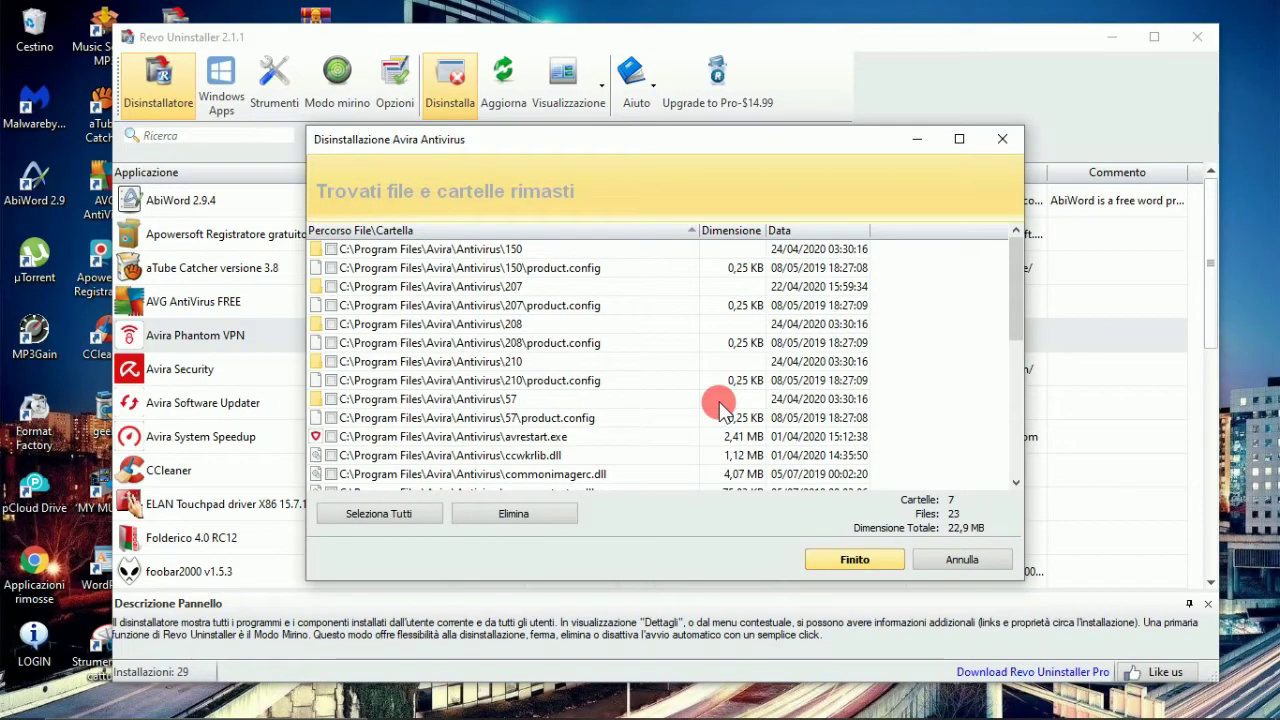
- Delete all leftover Avira Antivirus files and folders, finish the uninstallation and close Revo Uninstaller
click(383, 520)
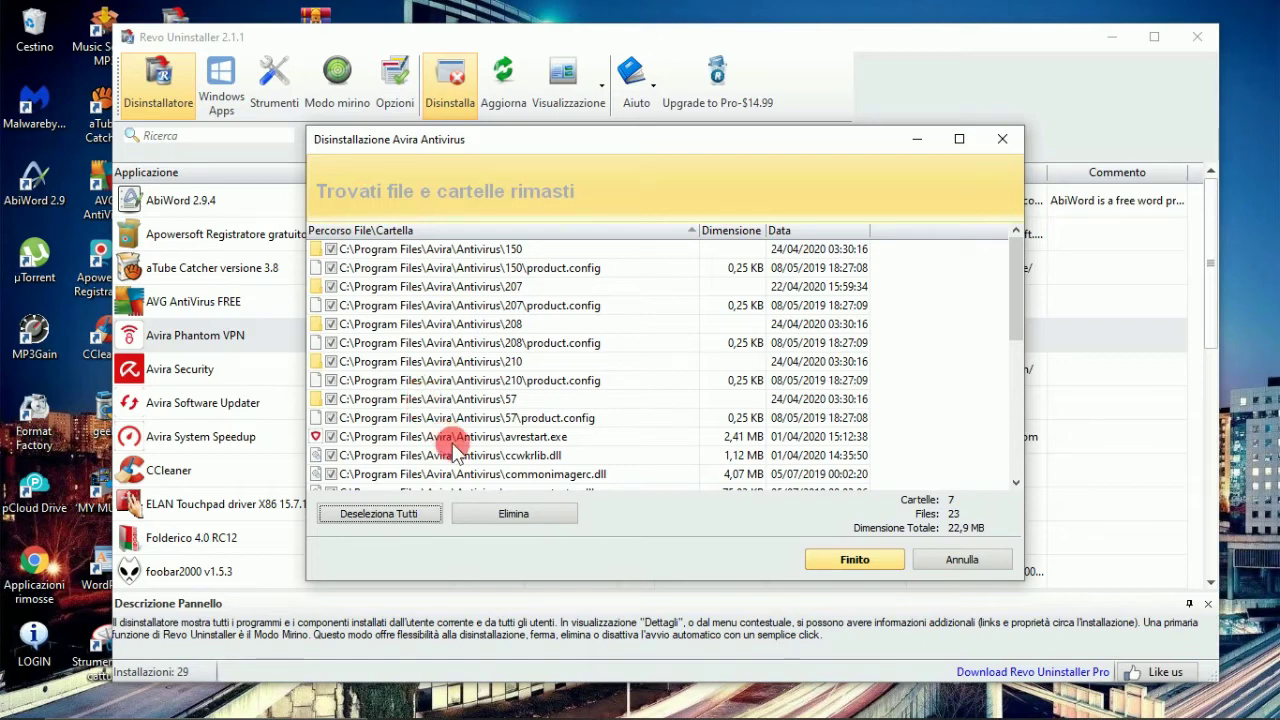
click(510, 511)
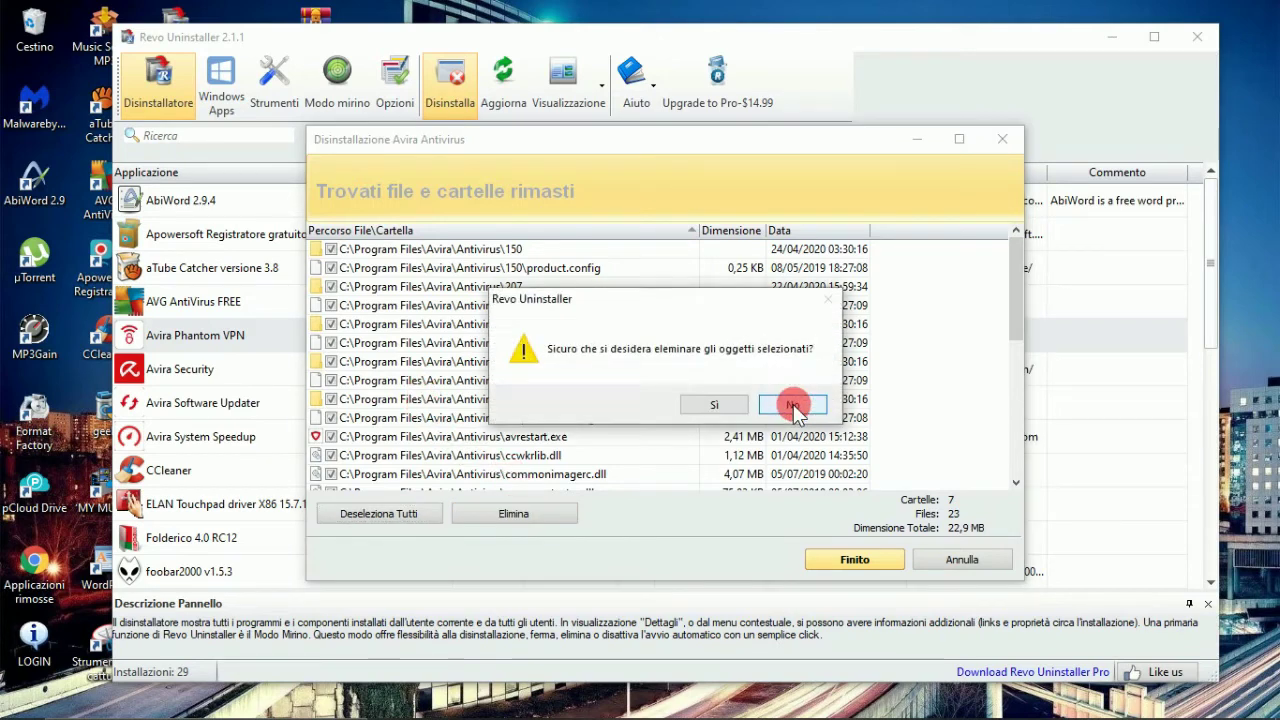
click(731, 405)
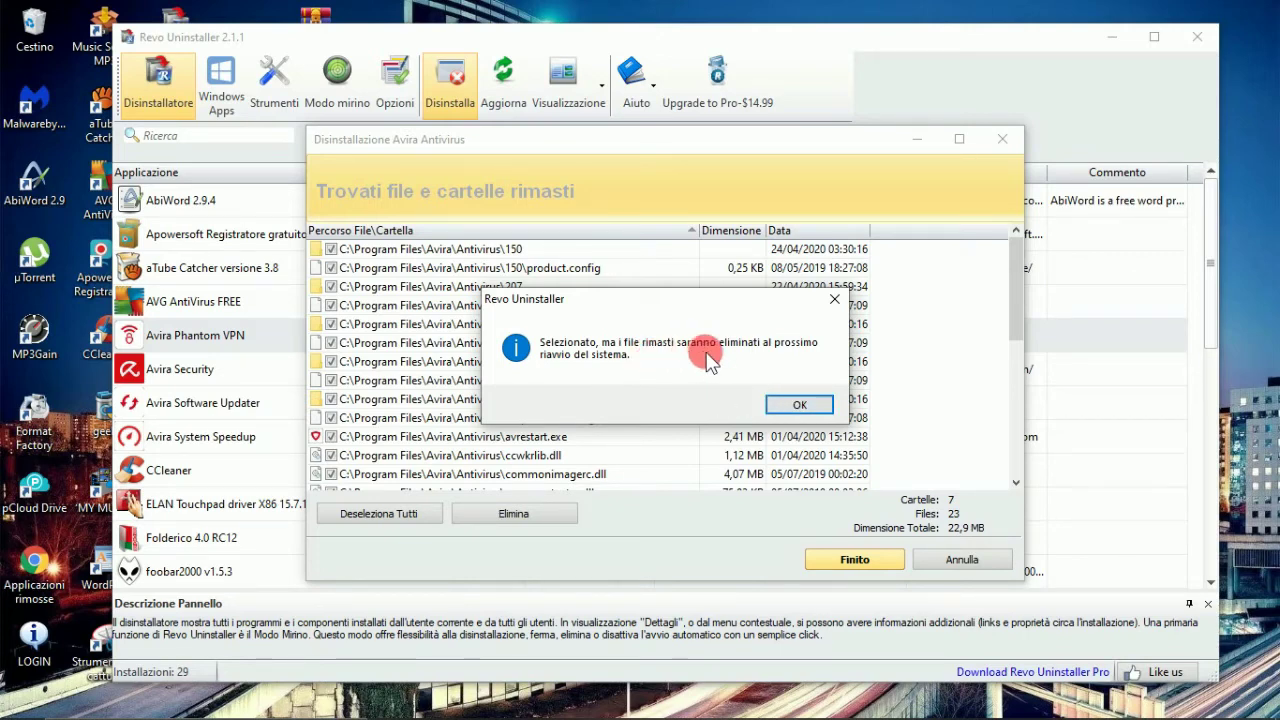
click(803, 407)
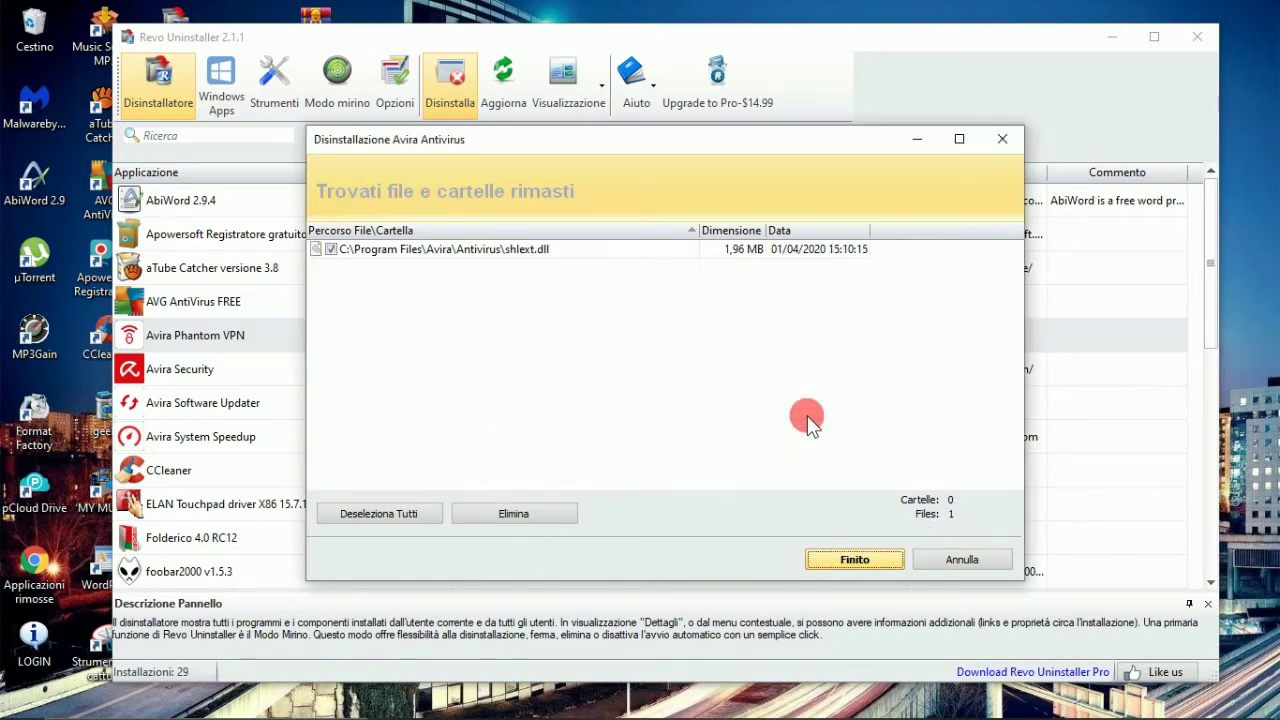
click(855, 560)
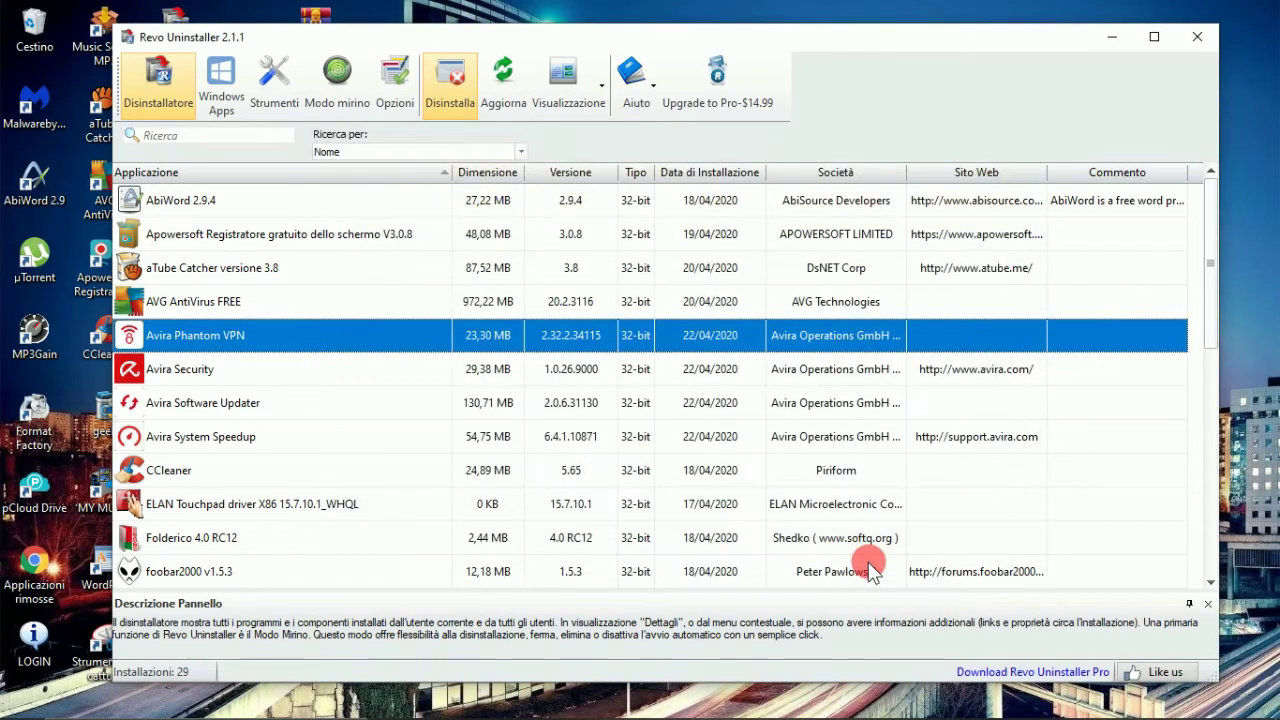
click(1194, 42)
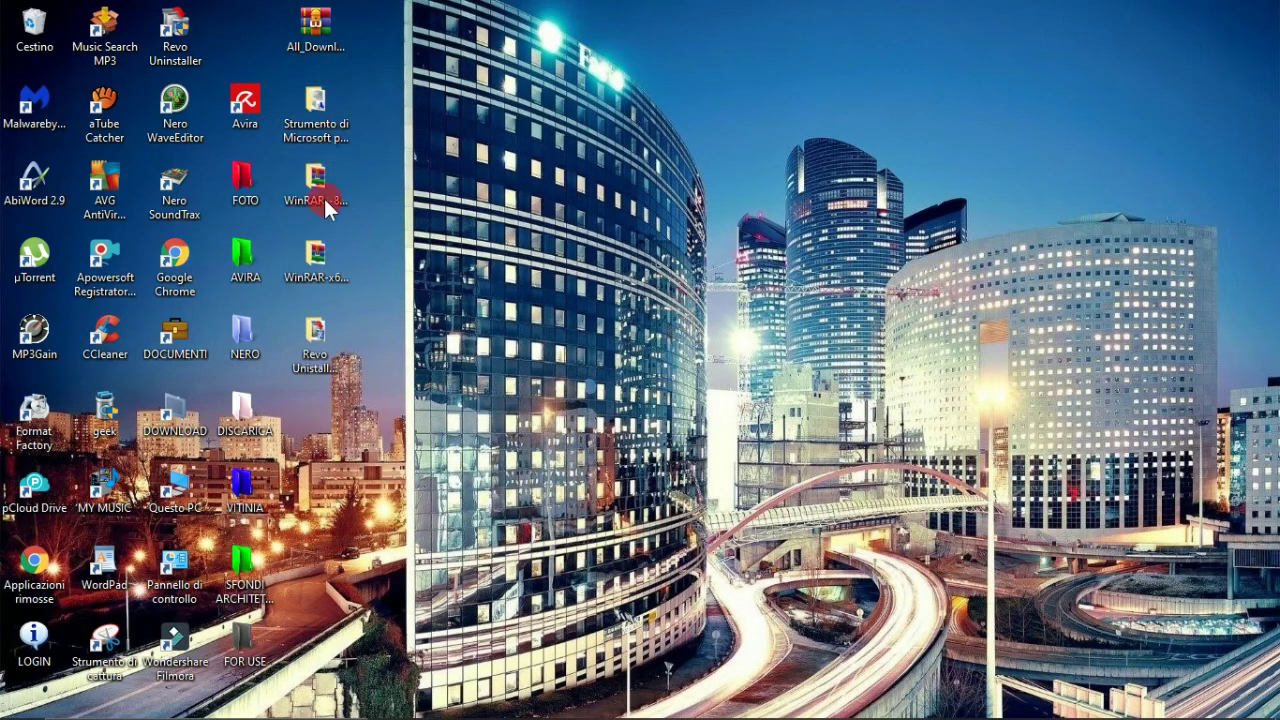
click(288, 177)
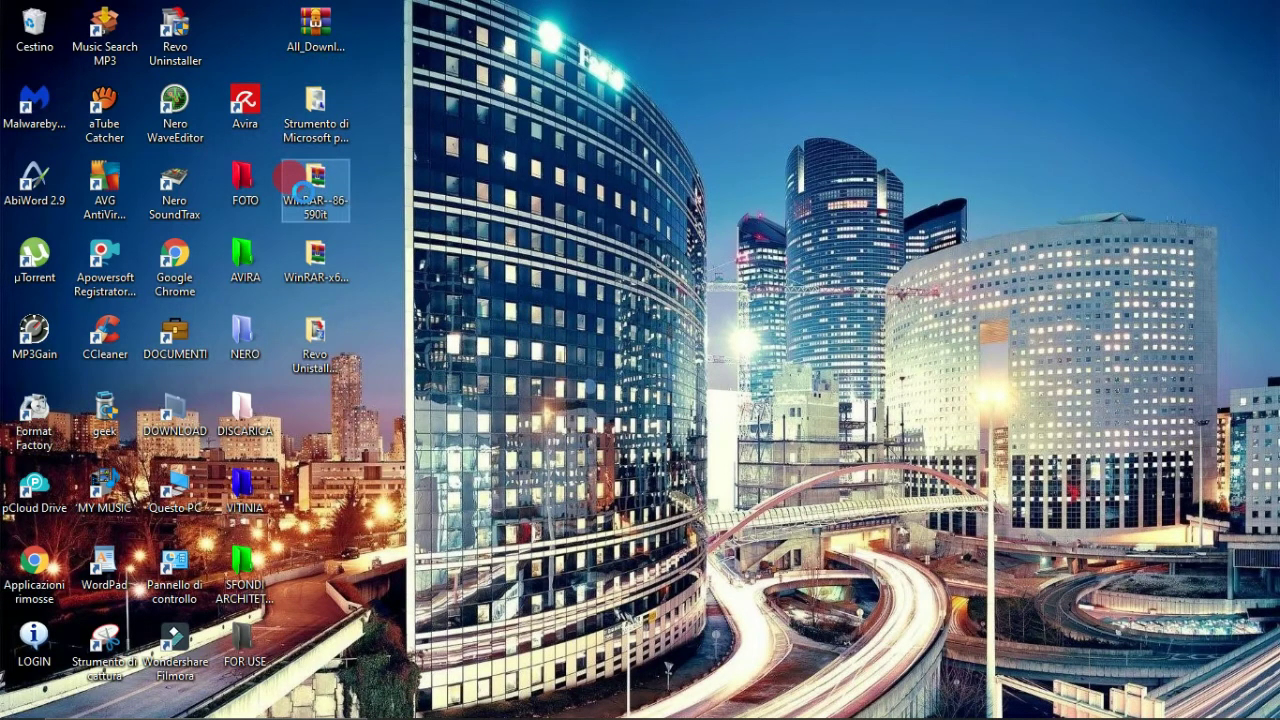
right_click(289, 177)
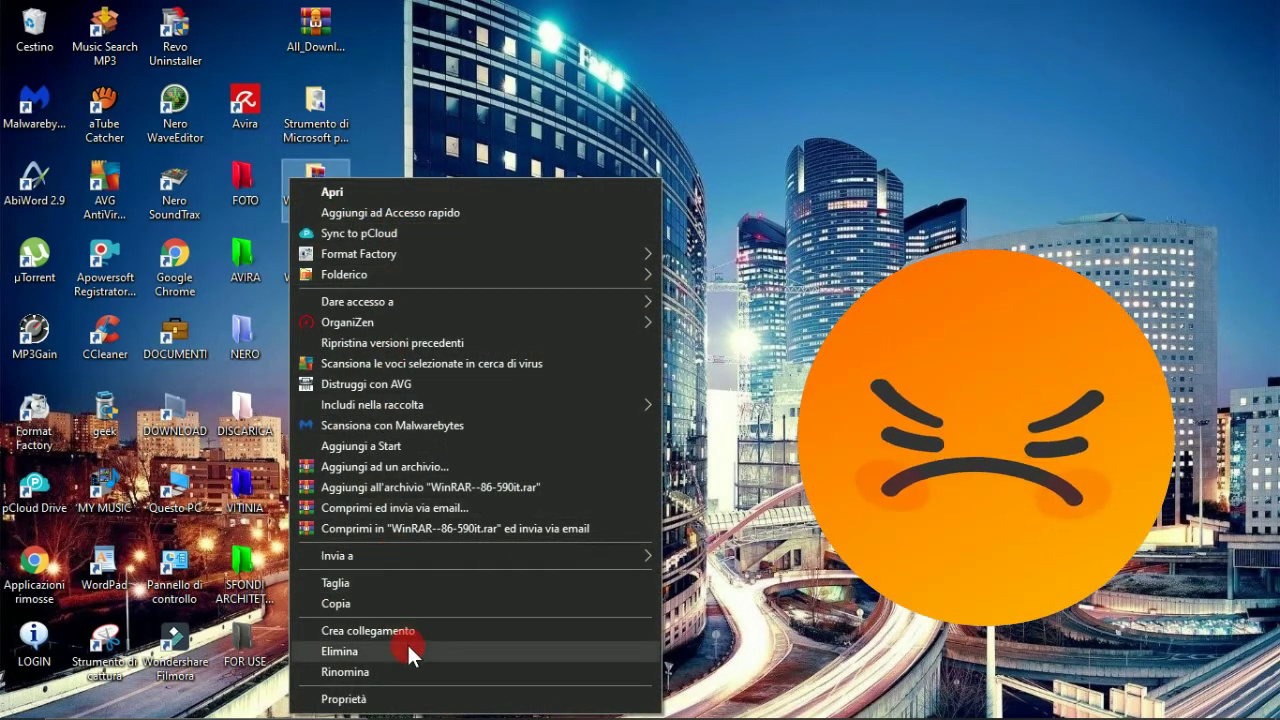
mouse_move(487, 314)
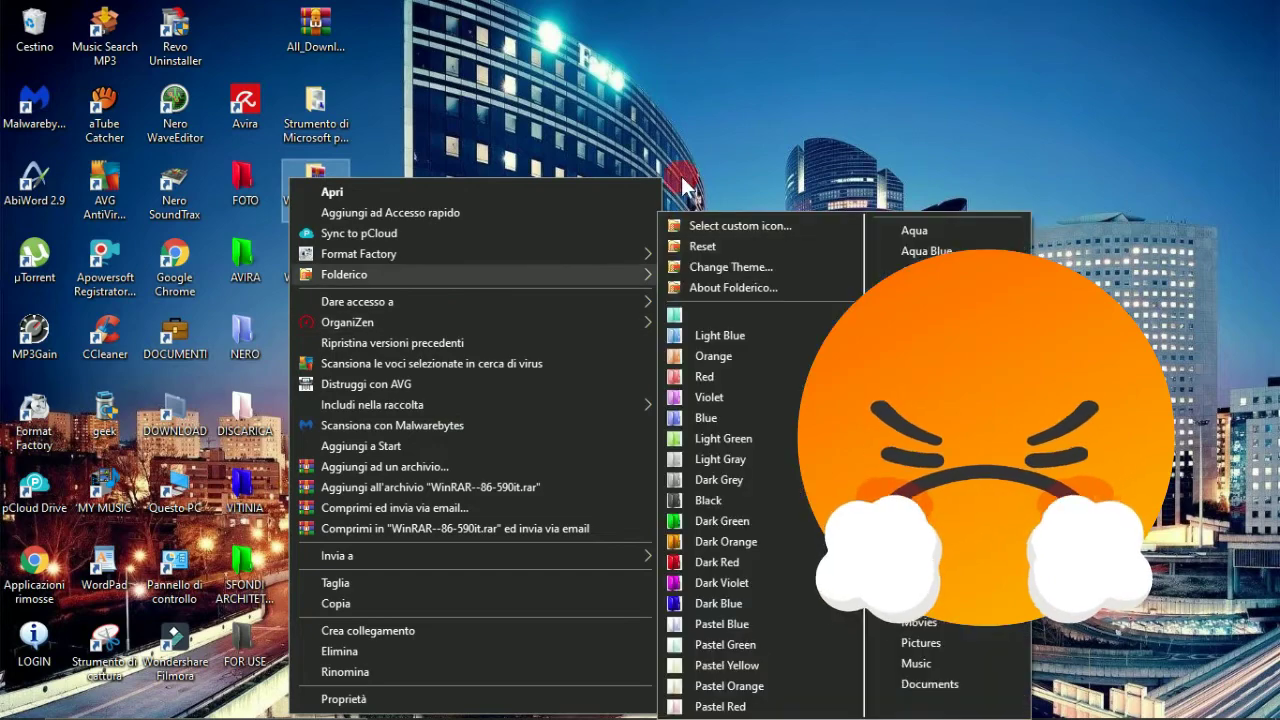
click(578, 126)
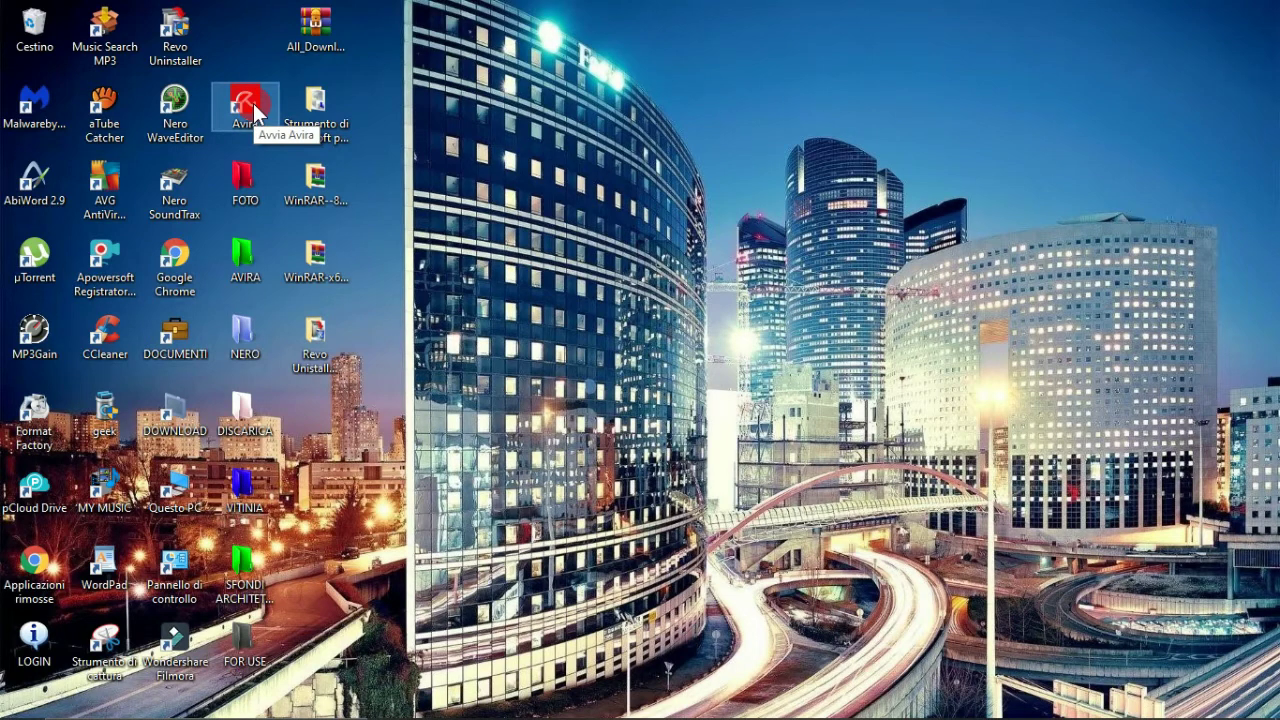
- Delete the Avira shortcut from the desktop
key(Delete)
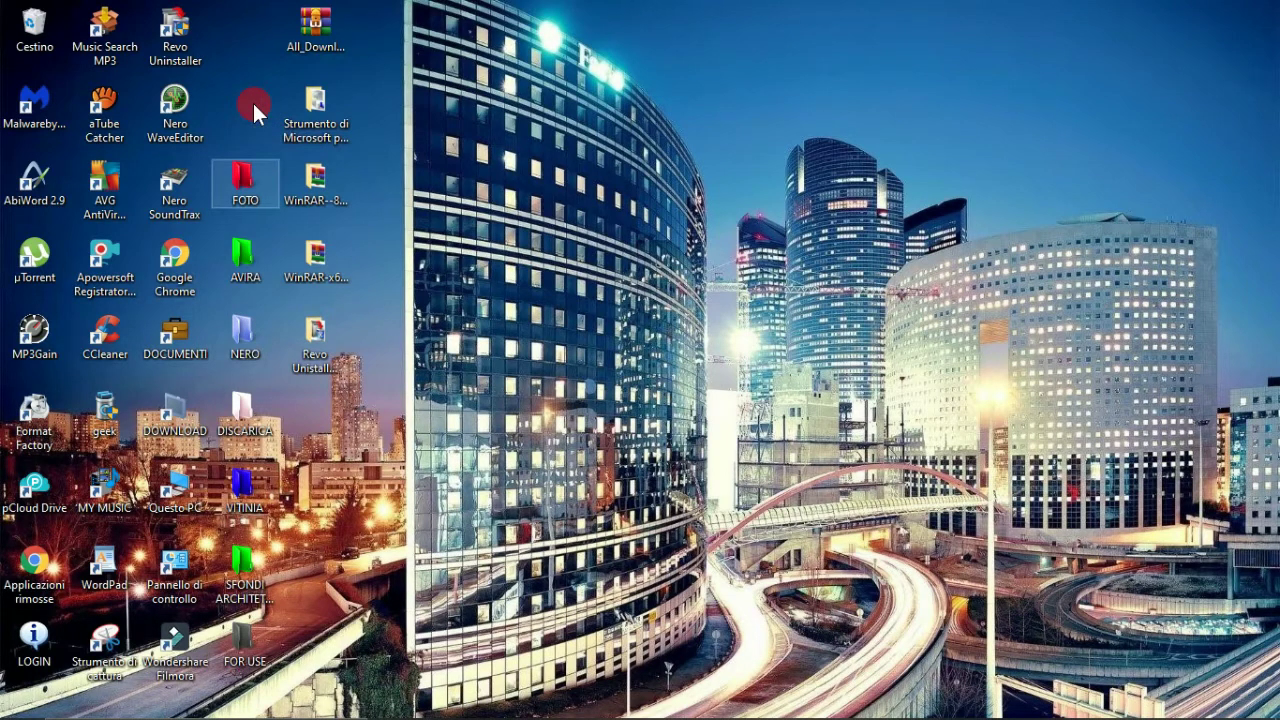
click(253, 103)
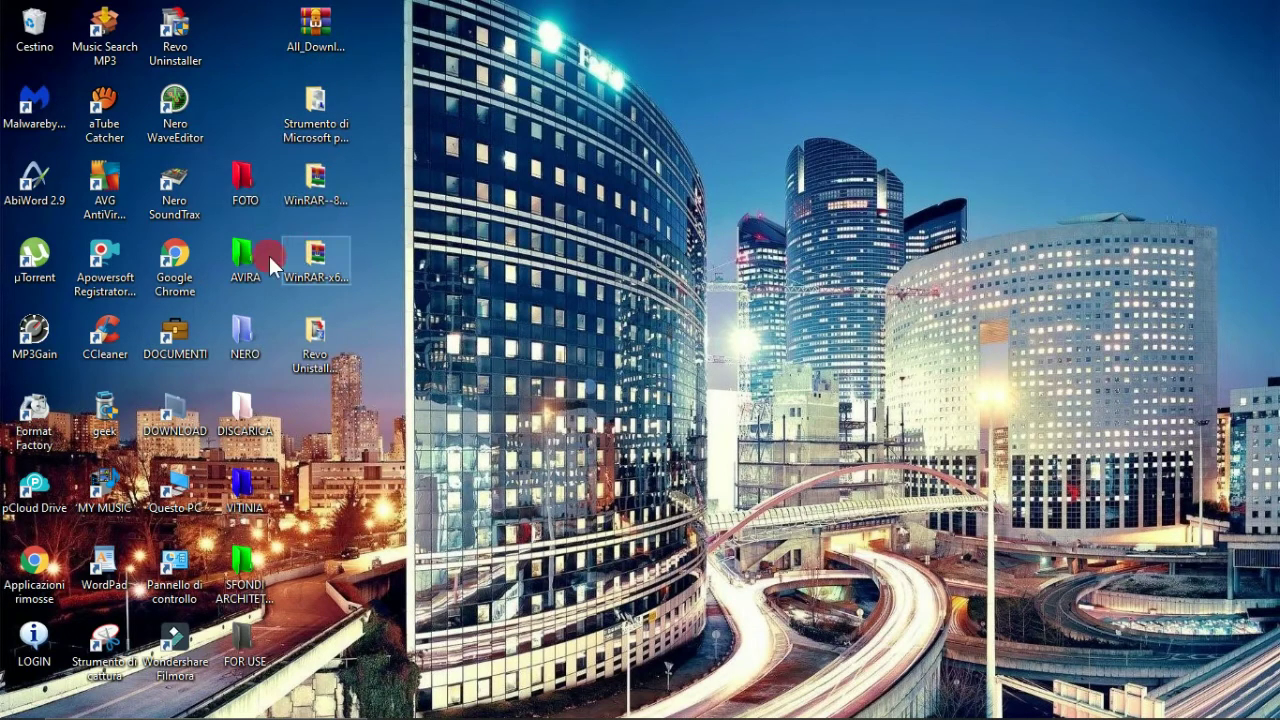
double_click(240, 265)
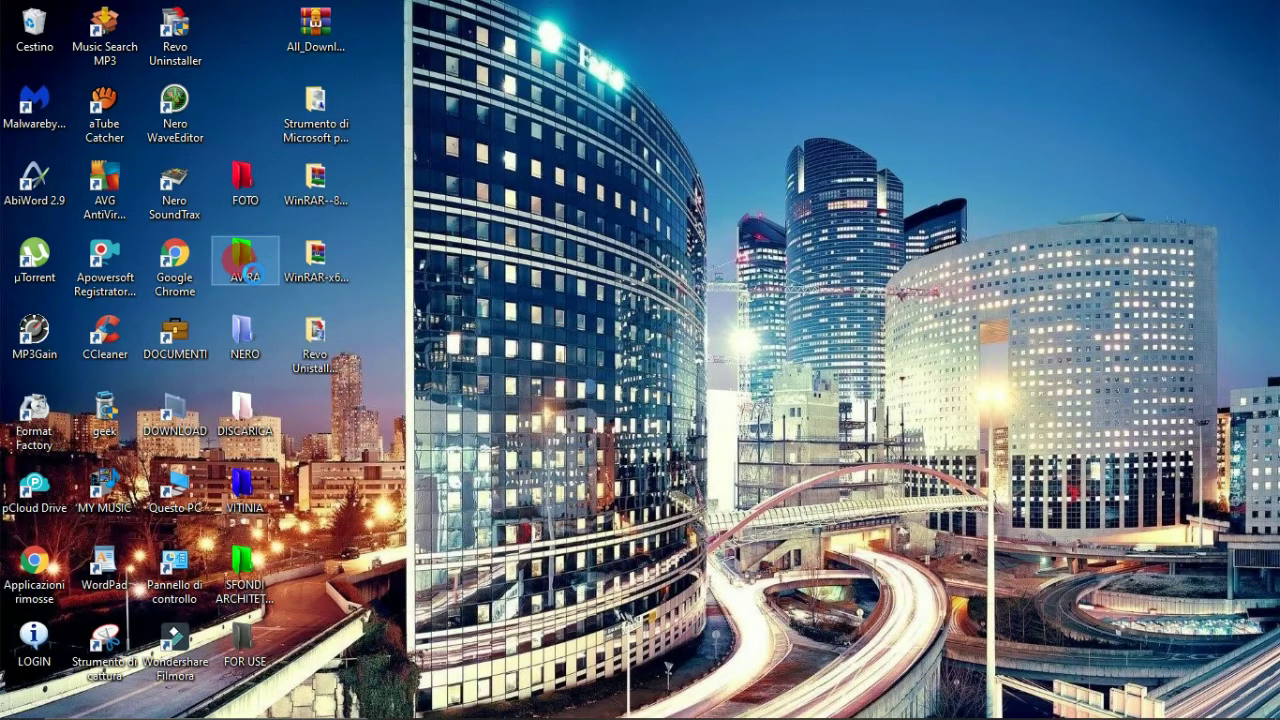
right_click(239, 259)
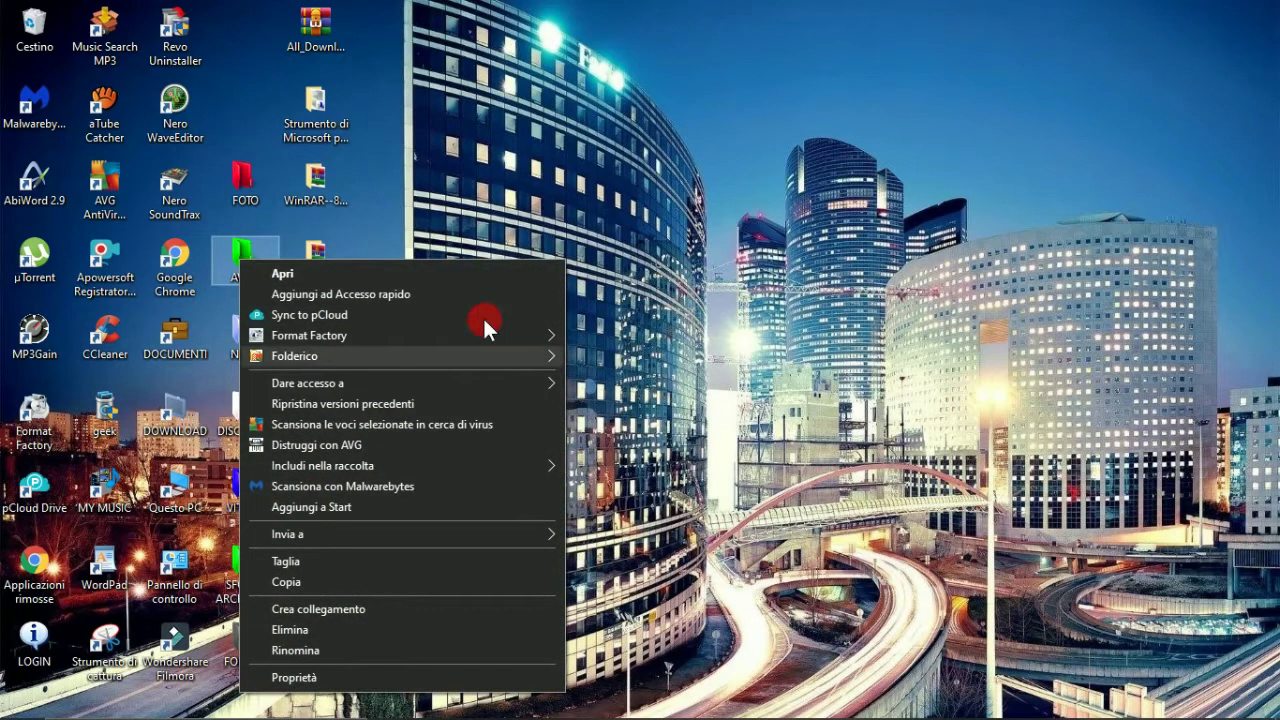
click(551, 217)
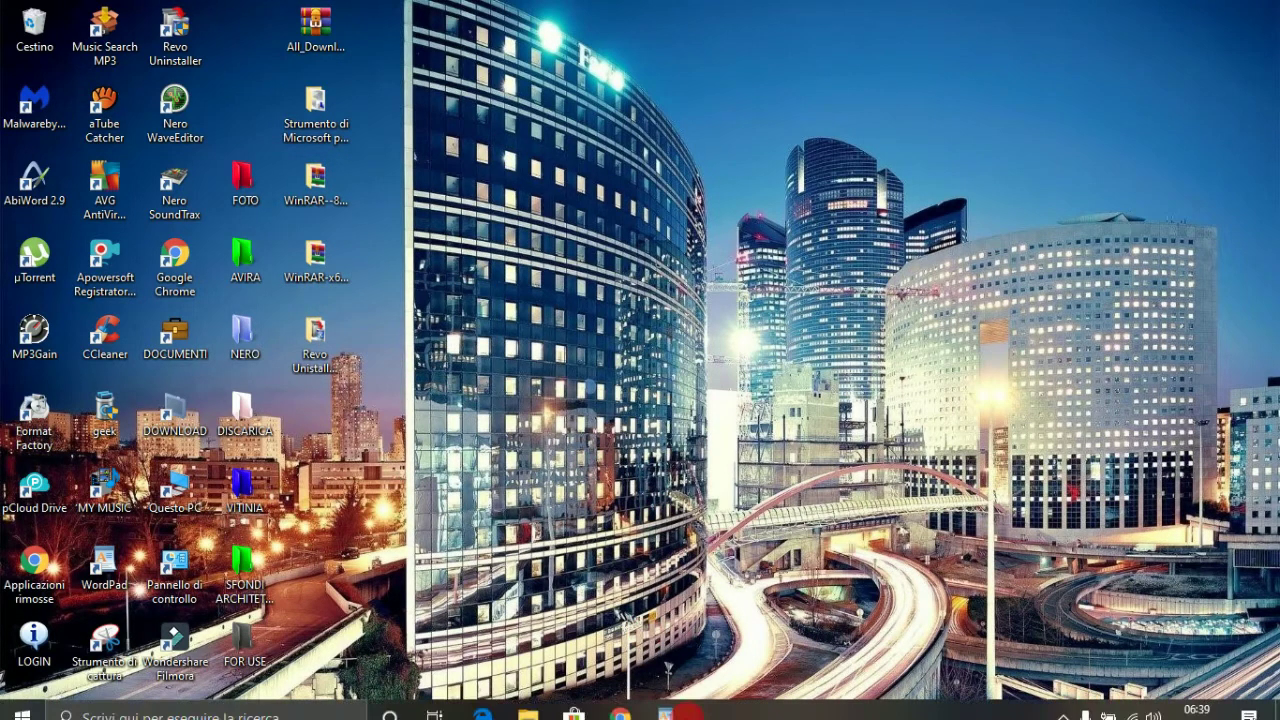
- Switch to the LINK PER VIDEO document in WordPad, open its winrar.it/prelievo.php link and examine the WinRAR versions offered for download
click(666, 700)
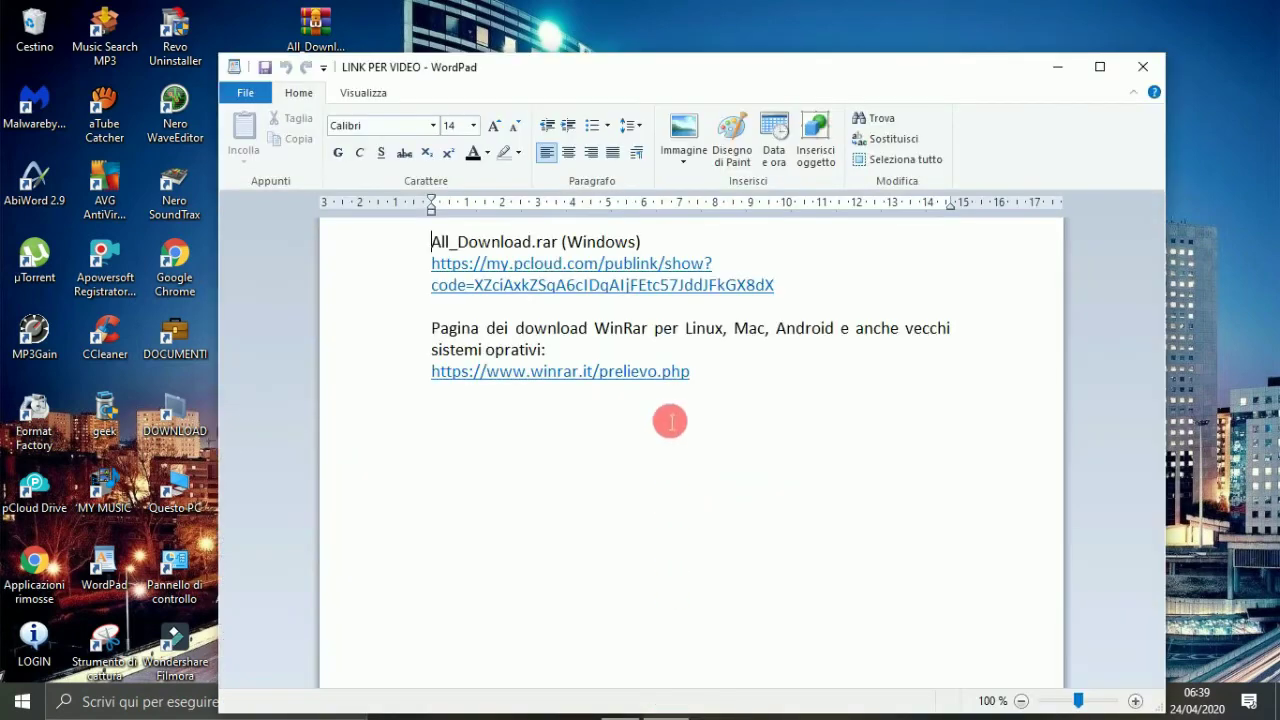
click(622, 372)
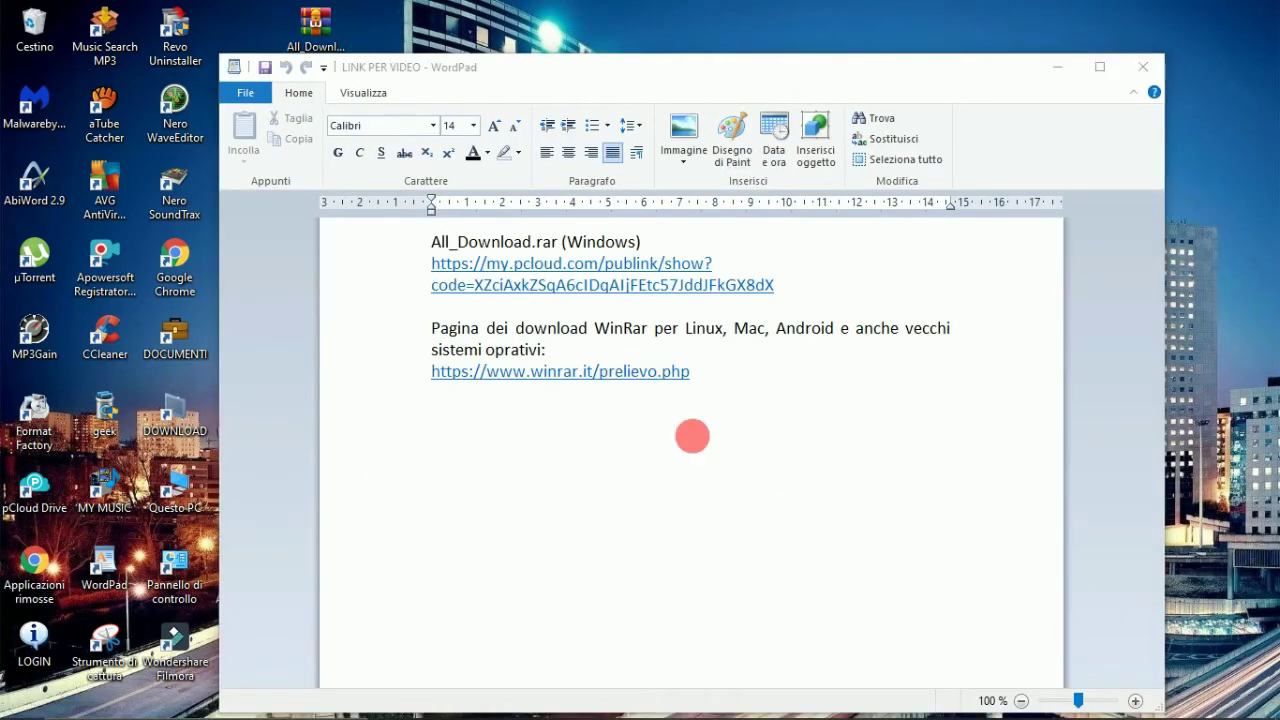
click(690, 435)
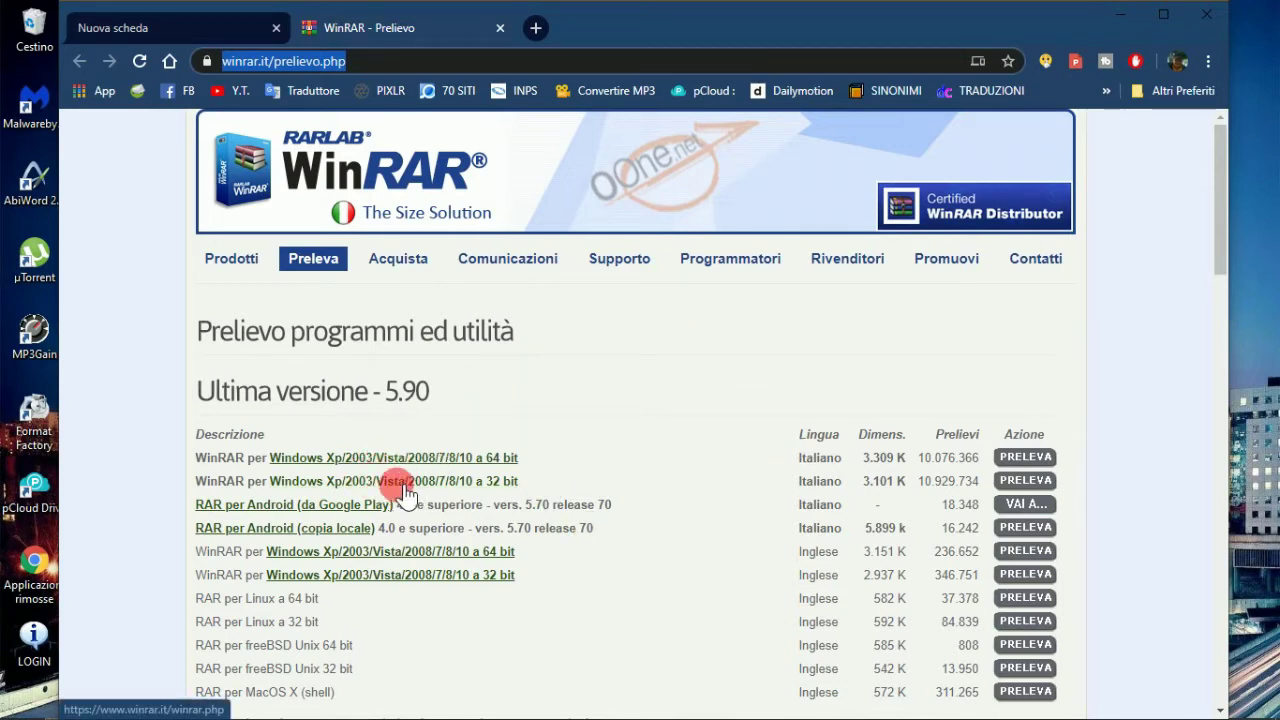
scroll(350, 527, down, 1)
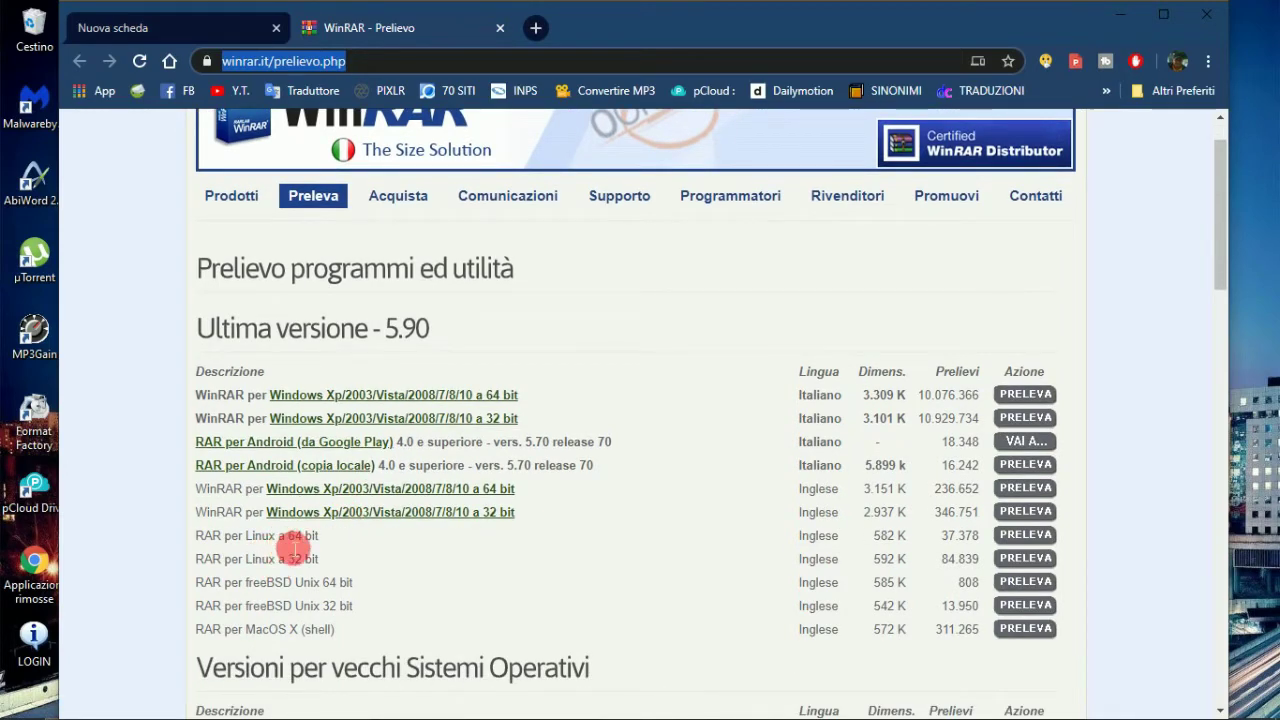
- Review the current and older WinRAR versions on the download page, close that page and minimize the browser
scroll(450, 568, down, 2)
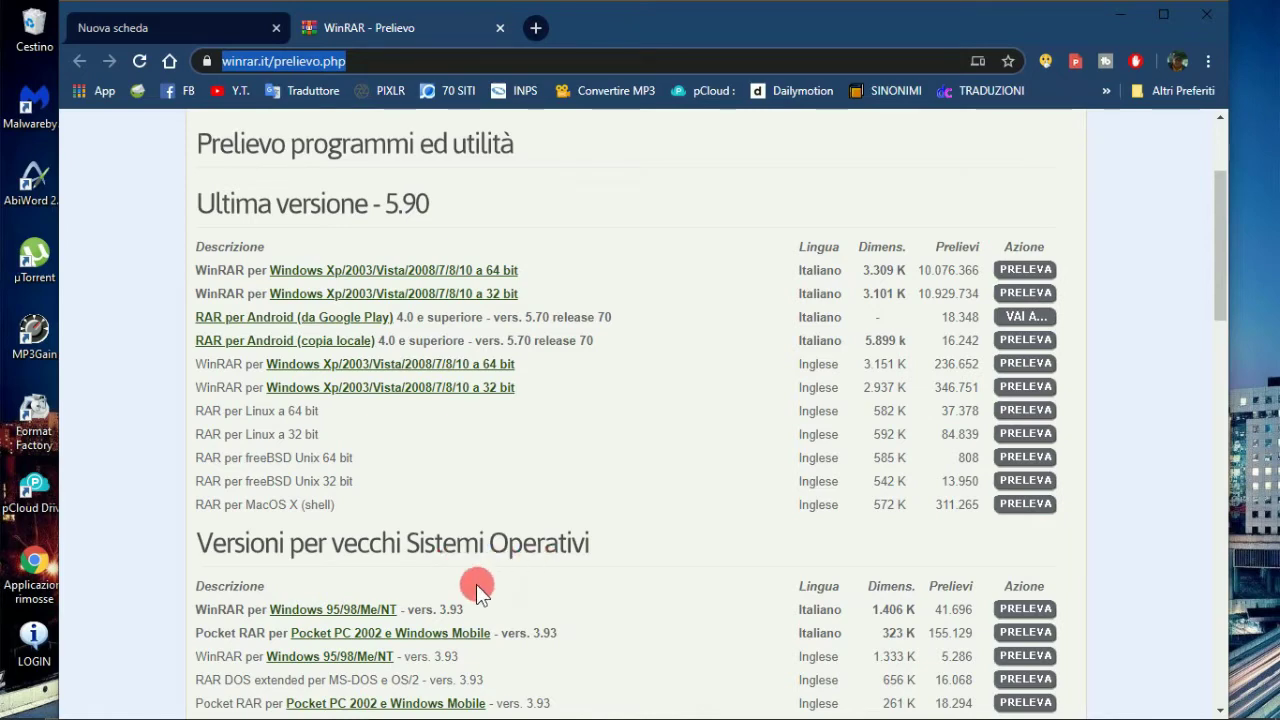
scroll(470, 592, down, 1)
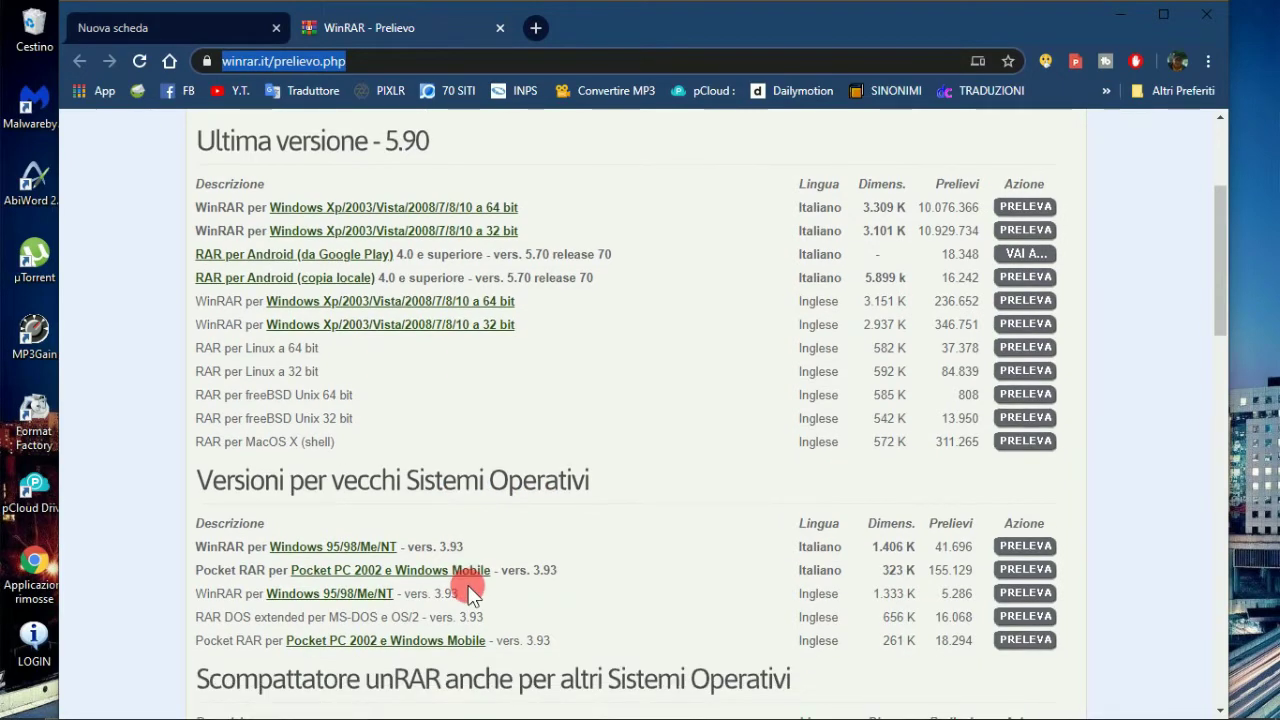
scroll(470, 592, up, 1)
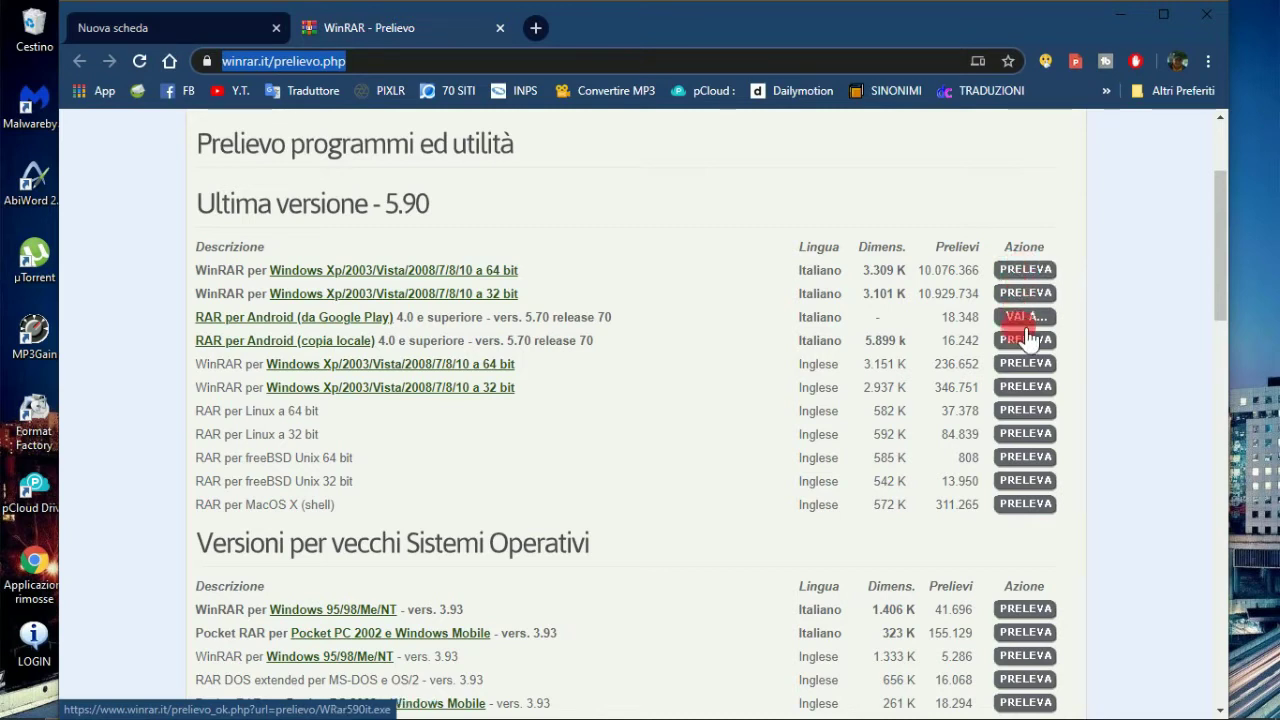
click(500, 28)
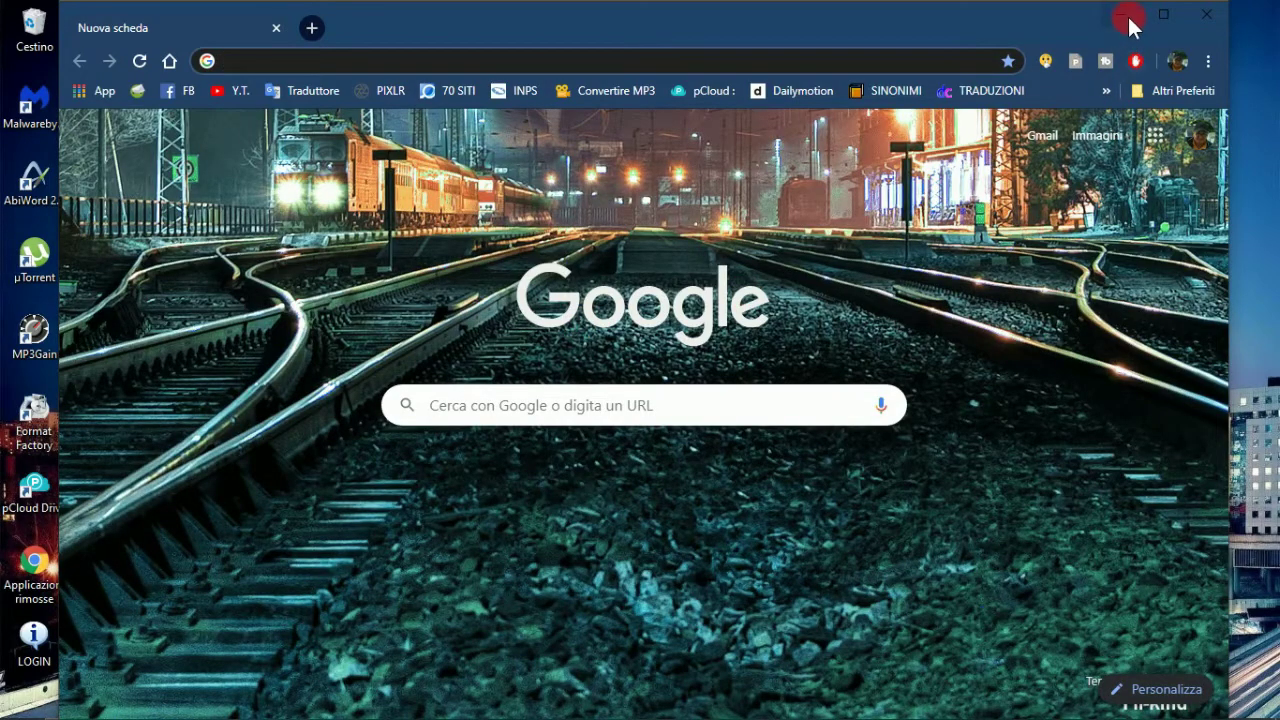
click(1124, 16)
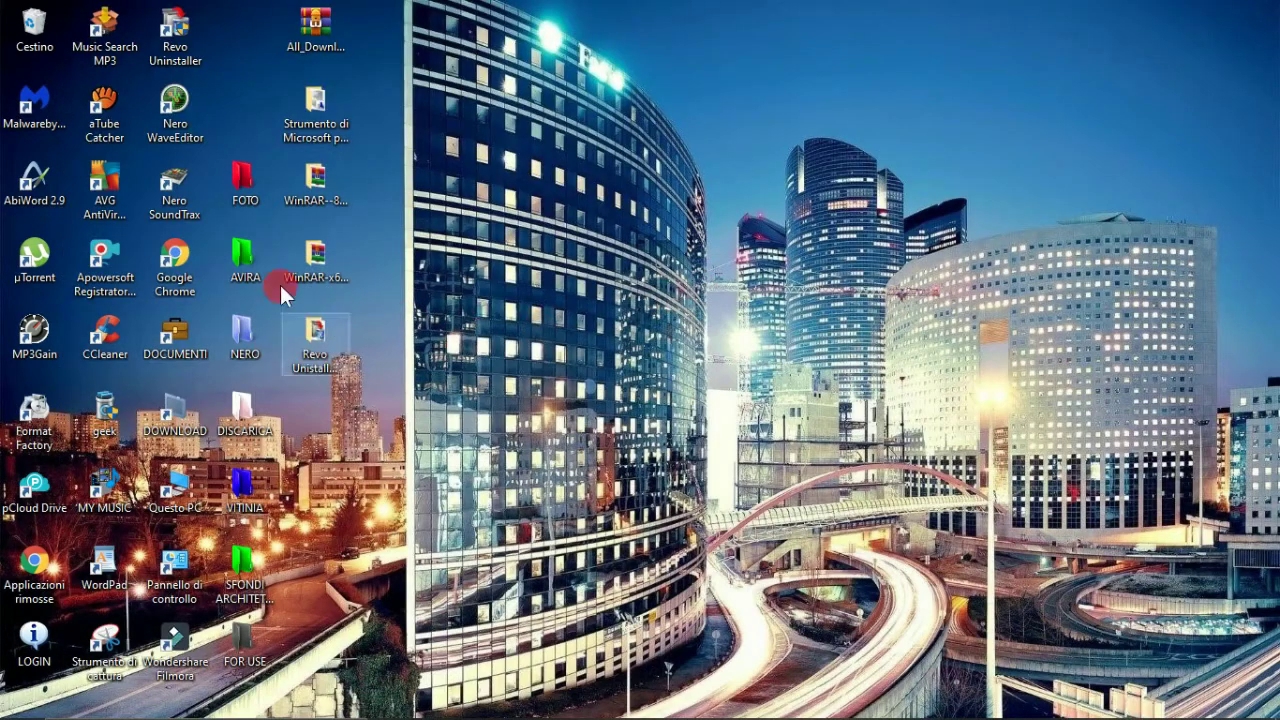
double_click(318, 345)
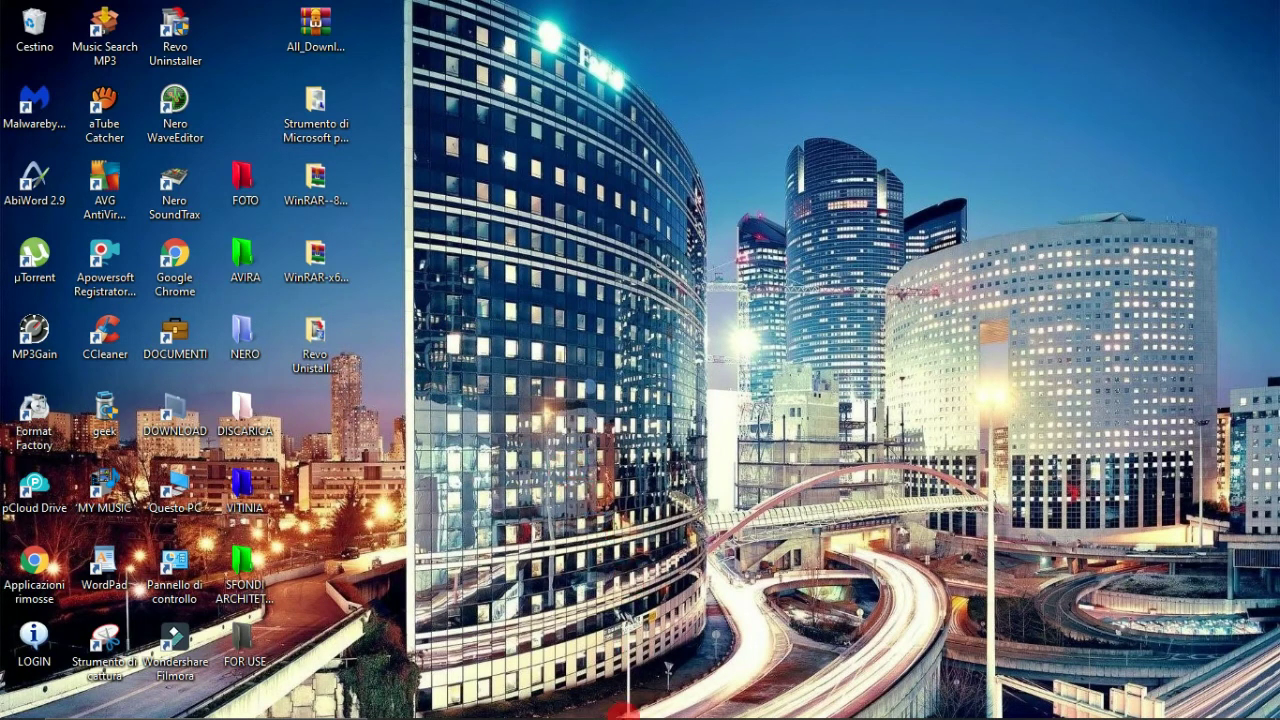
- Switch back to Chrome, open its extensions page to check for Avira add-ons, and minimize the browser
mouse_move(620, 710)
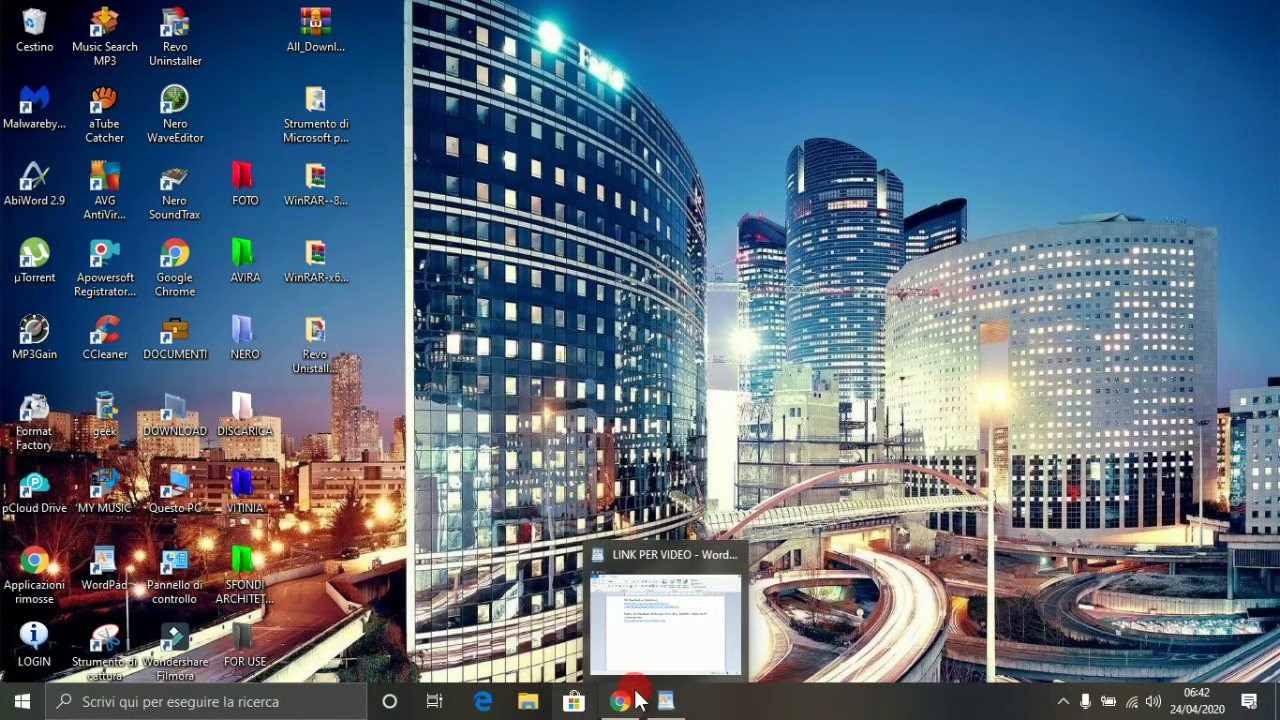
click(620, 700)
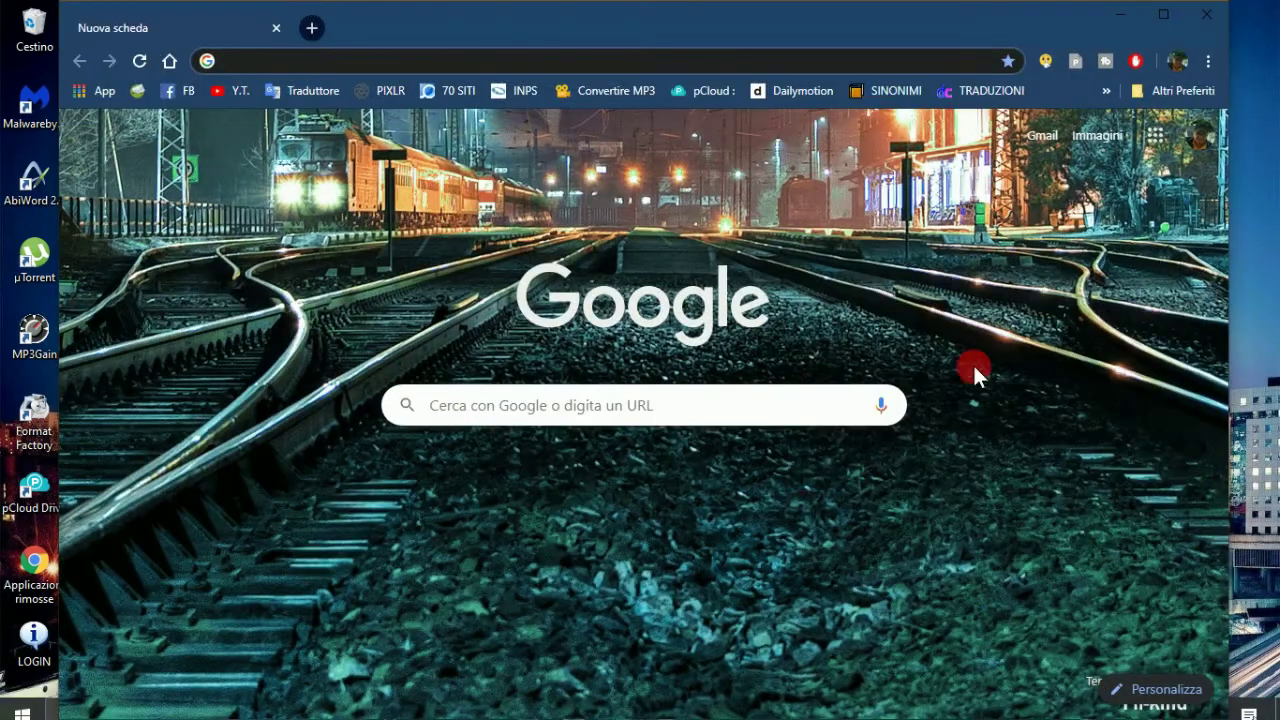
click(1207, 64)
mouse_move(949, 325)
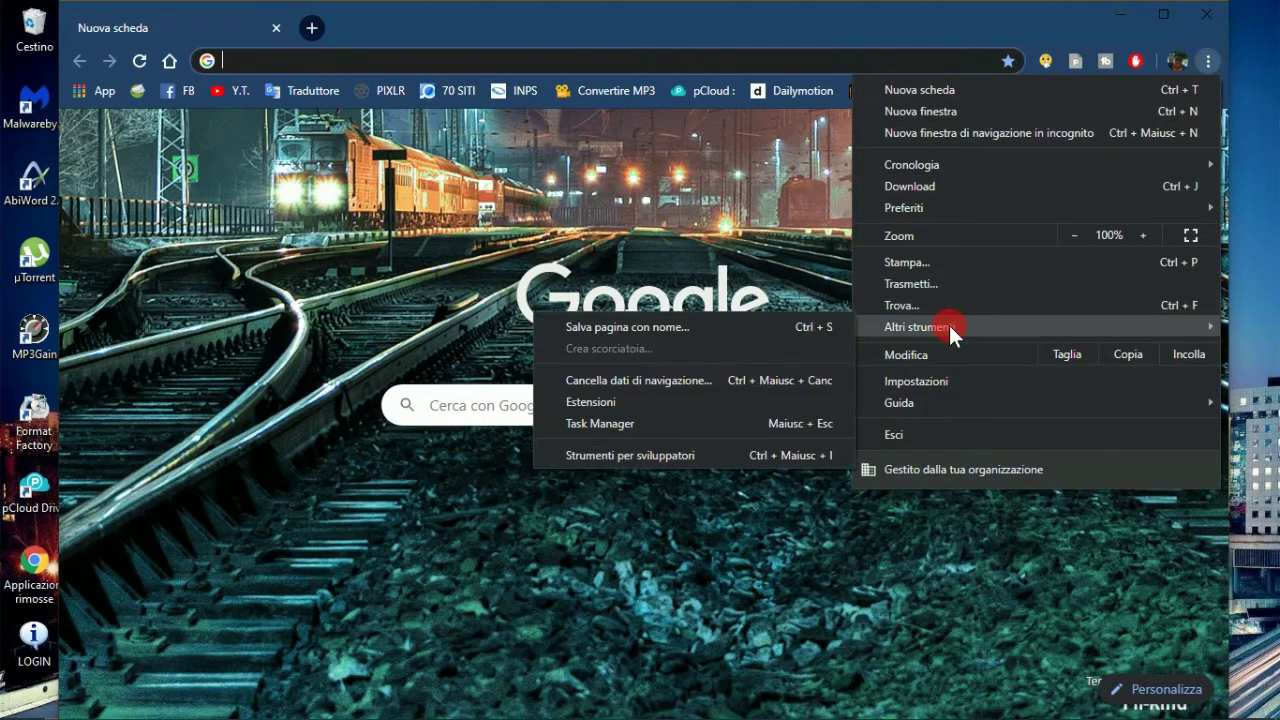
click(713, 401)
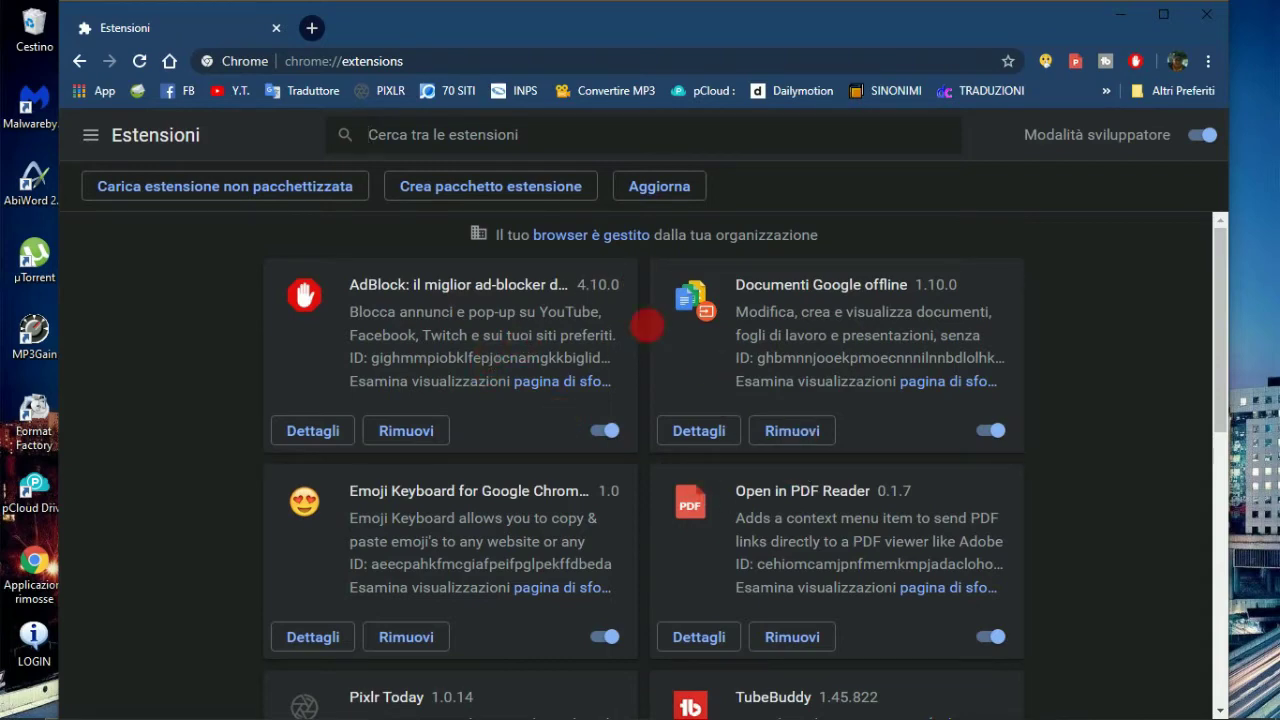
click(1120, 16)
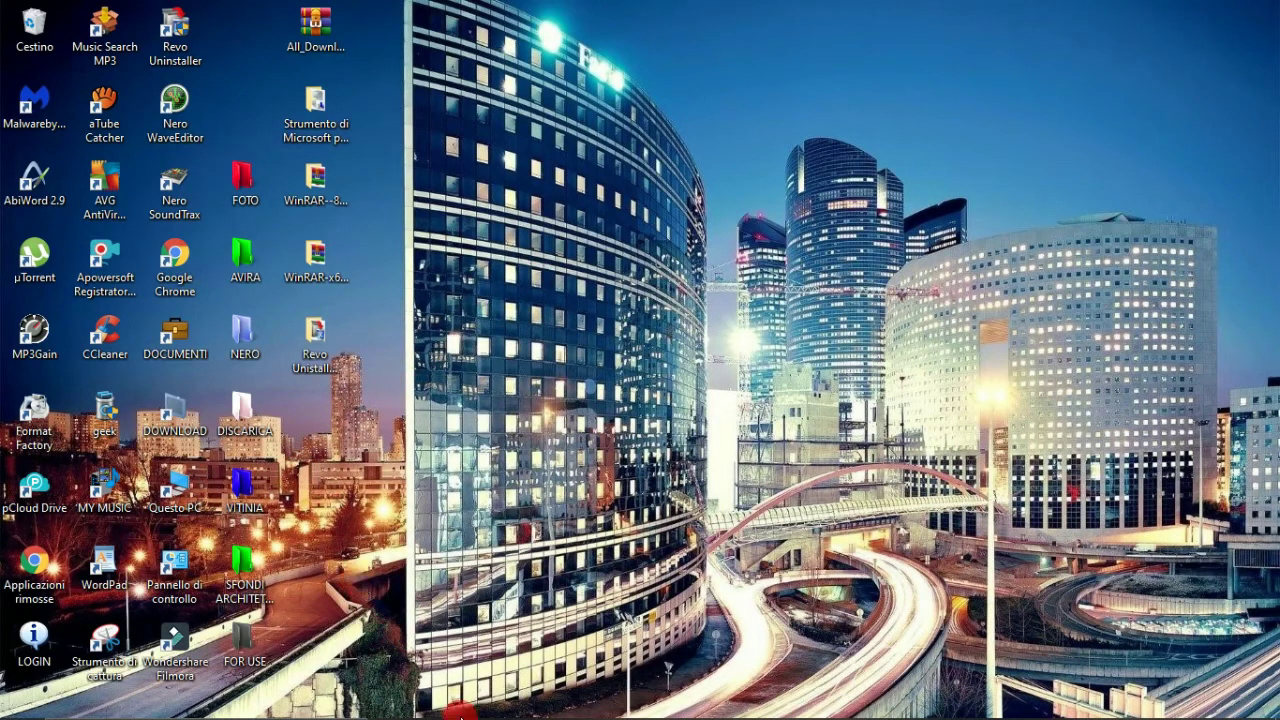
- Open the Programmi folder on Disco locale (C:) in File Explorer to look for Avira remnants
mouse_move(465, 714)
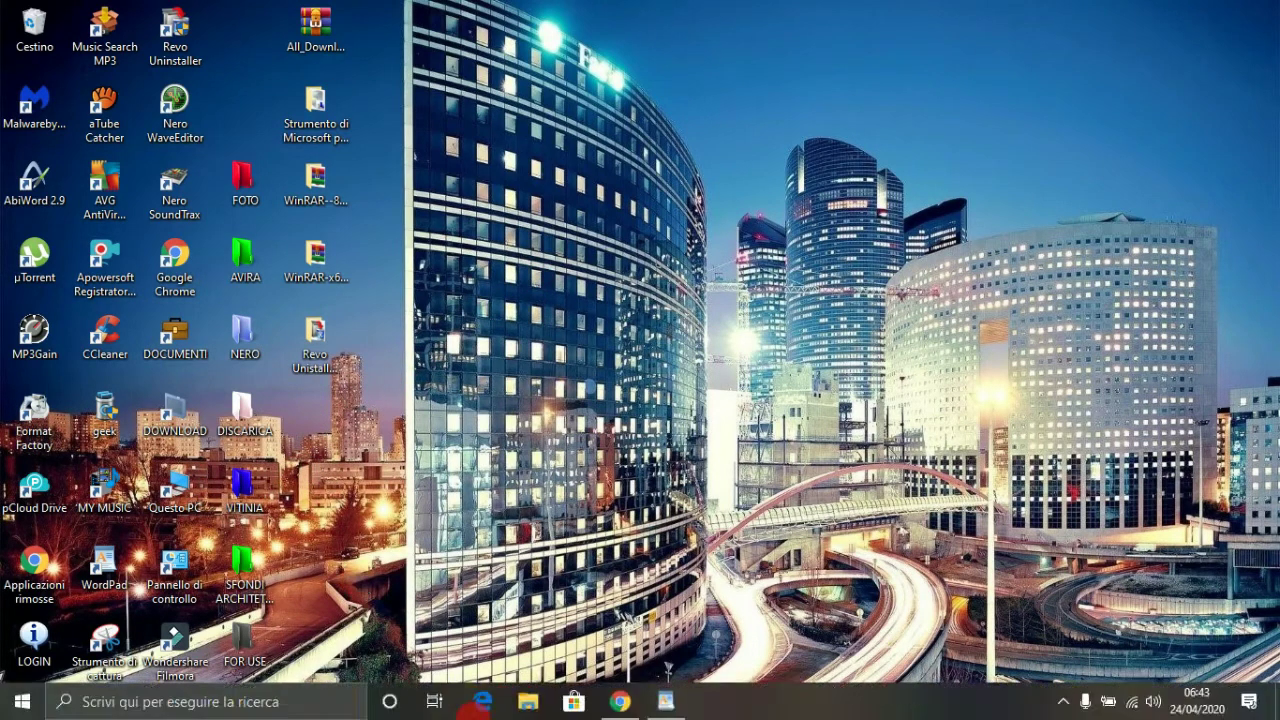
click(525, 703)
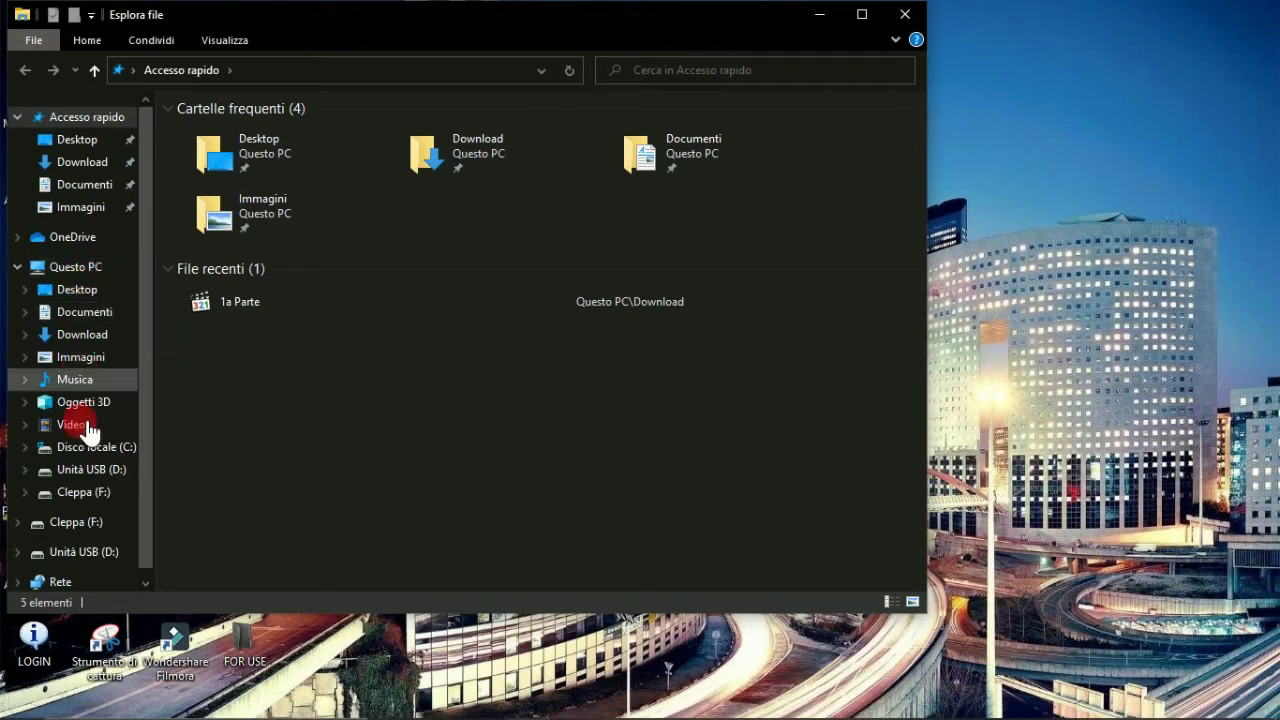
click(85, 270)
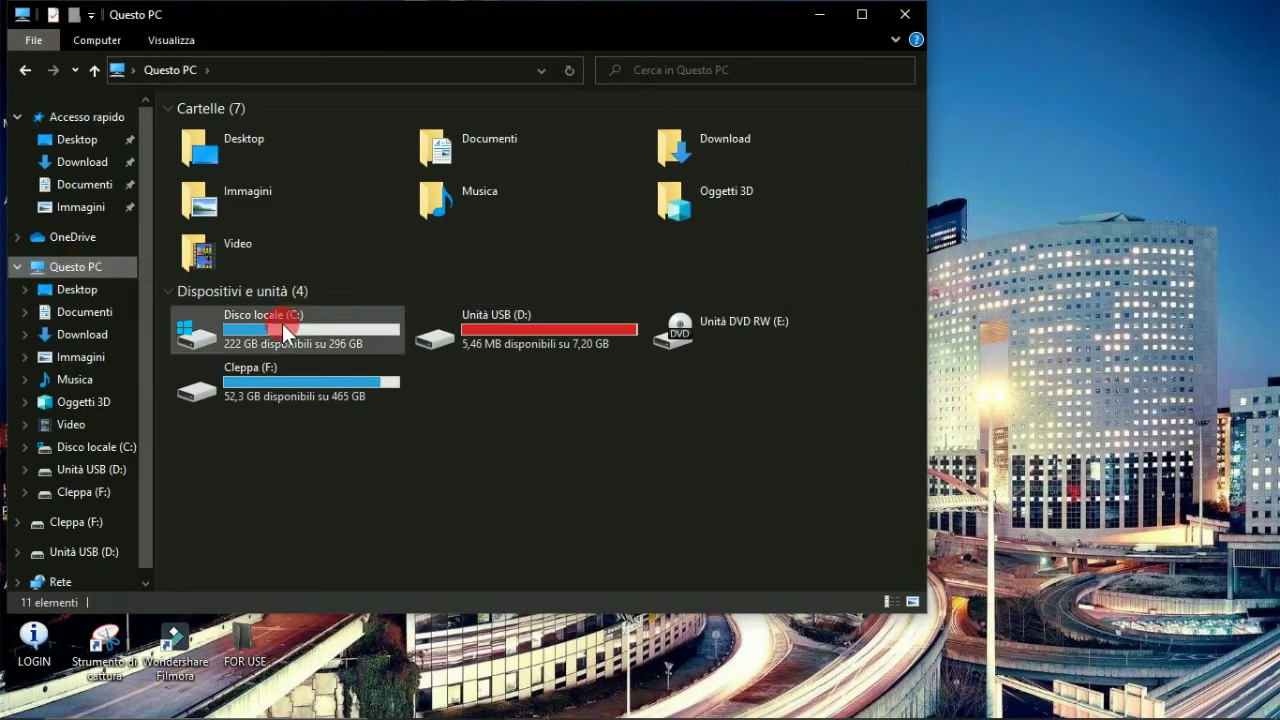
double_click(281, 324)
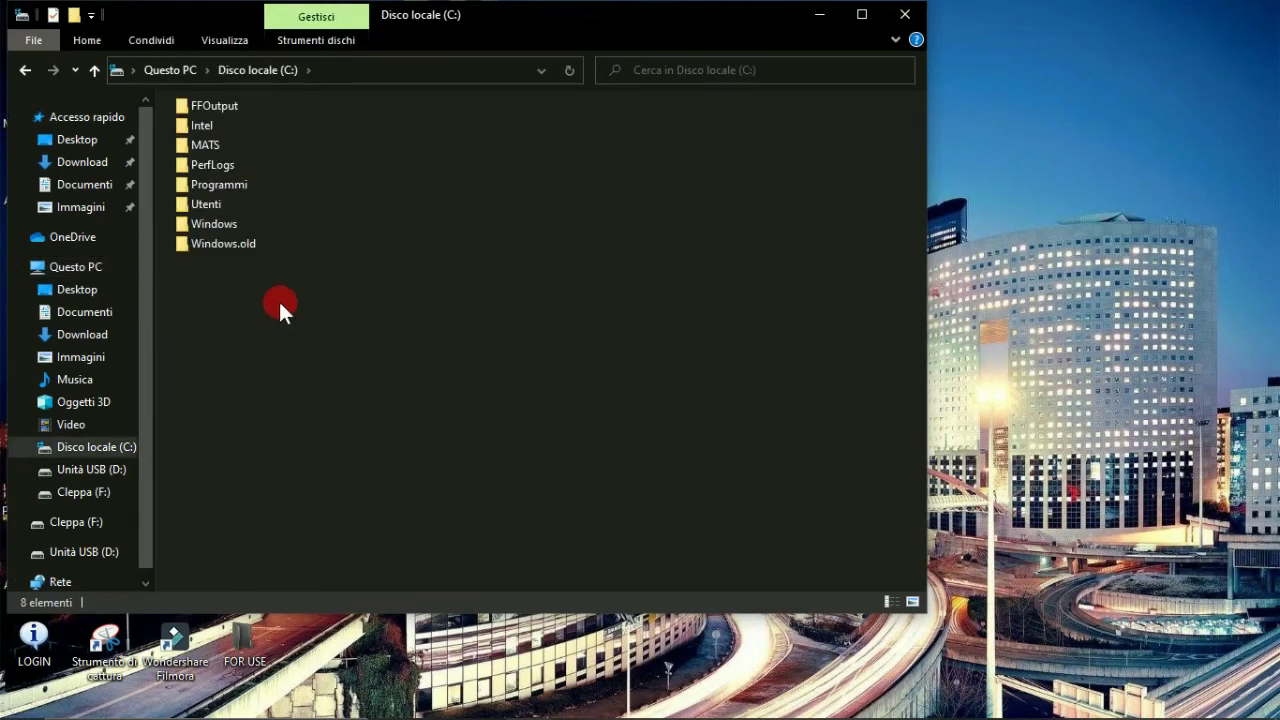
double_click(234, 190)
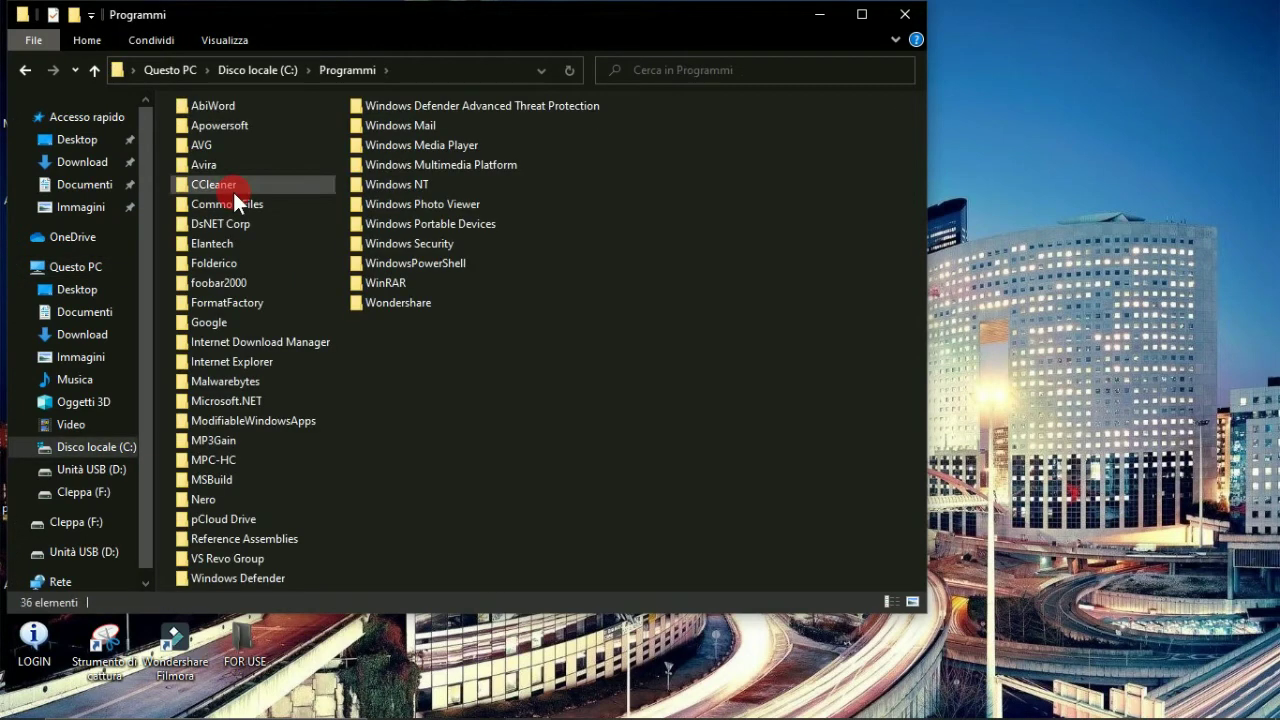
- Try to delete the leftover Avira folder from Programmi, retry the deletion, cancel it and close File Explorer
click(224, 165)
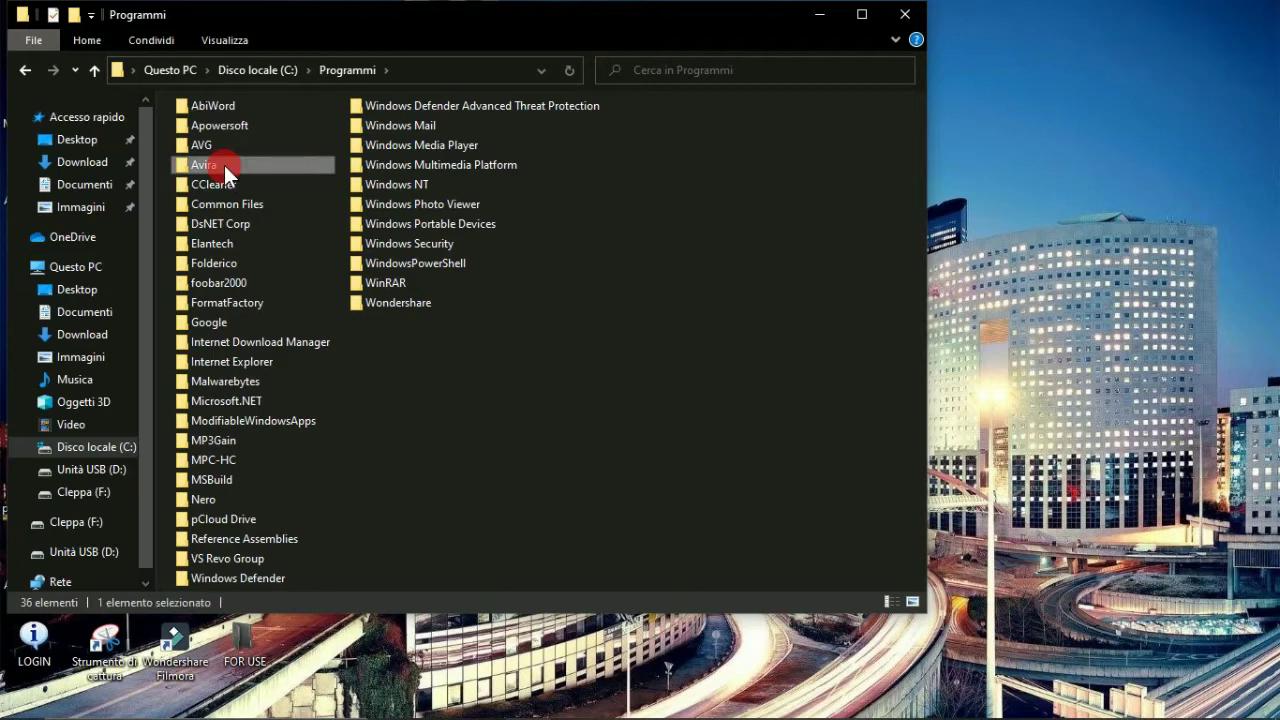
right_click(224, 165)
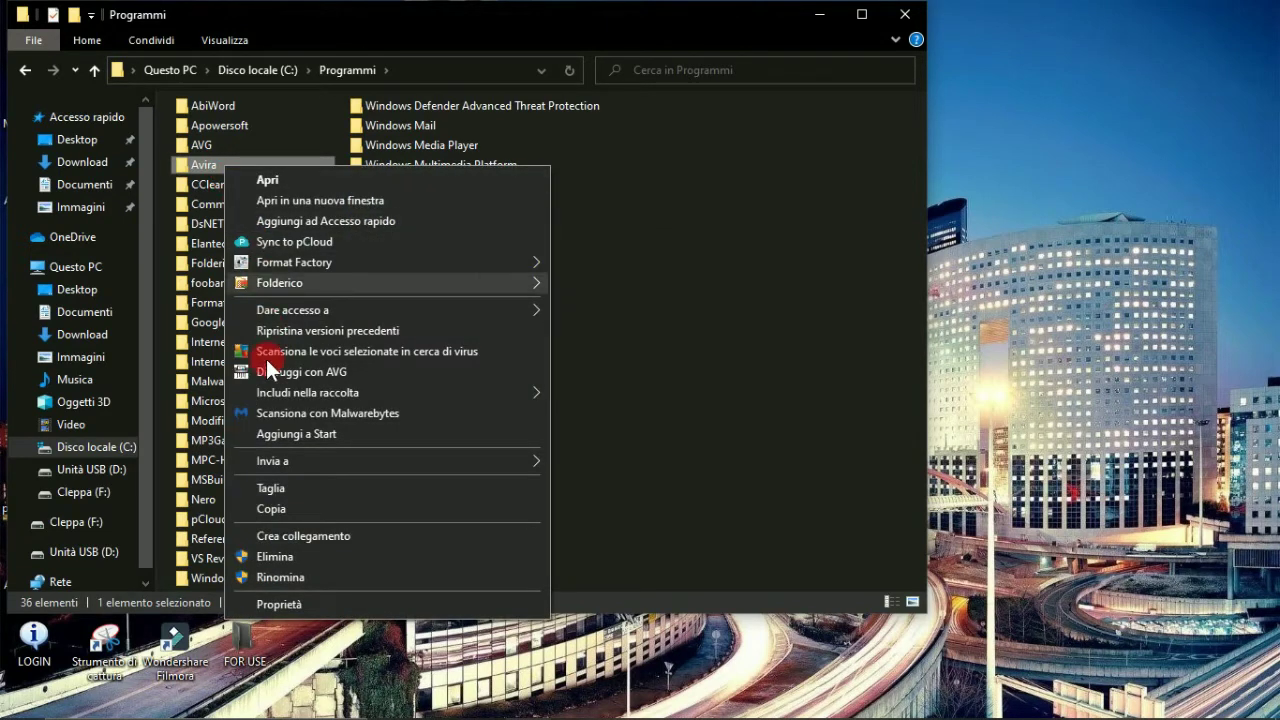
click(277, 557)
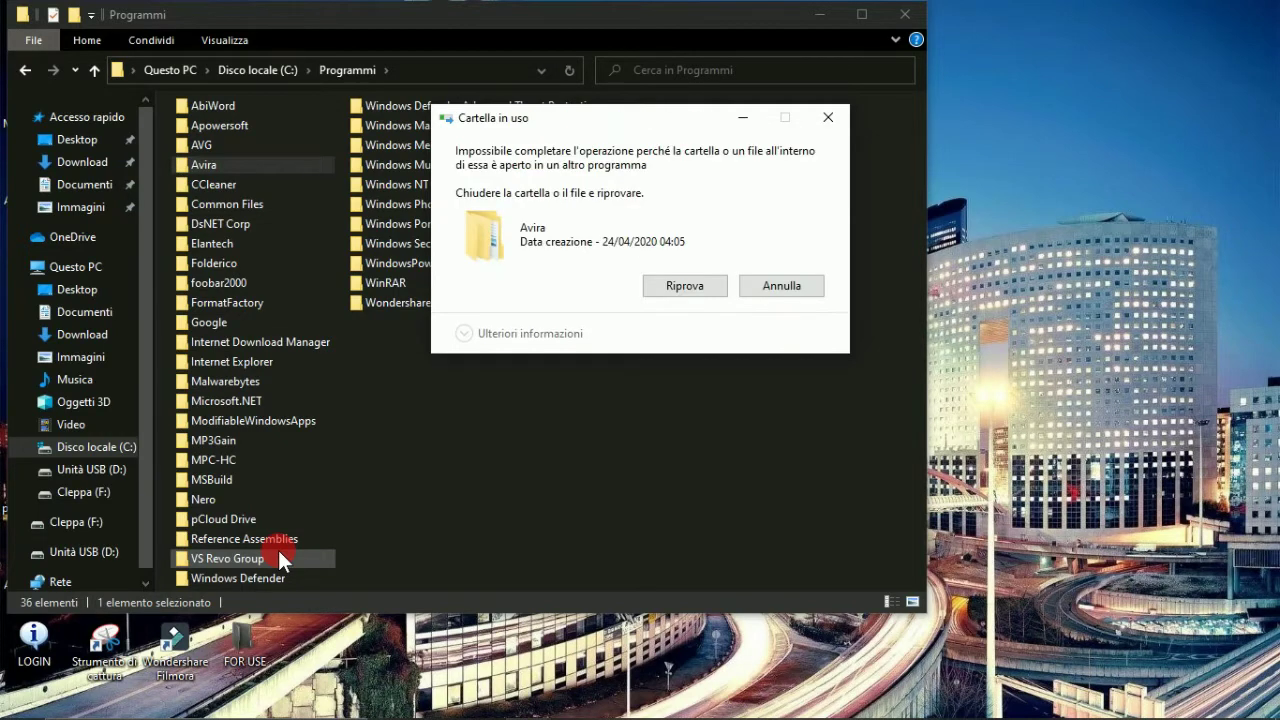
click(691, 282)
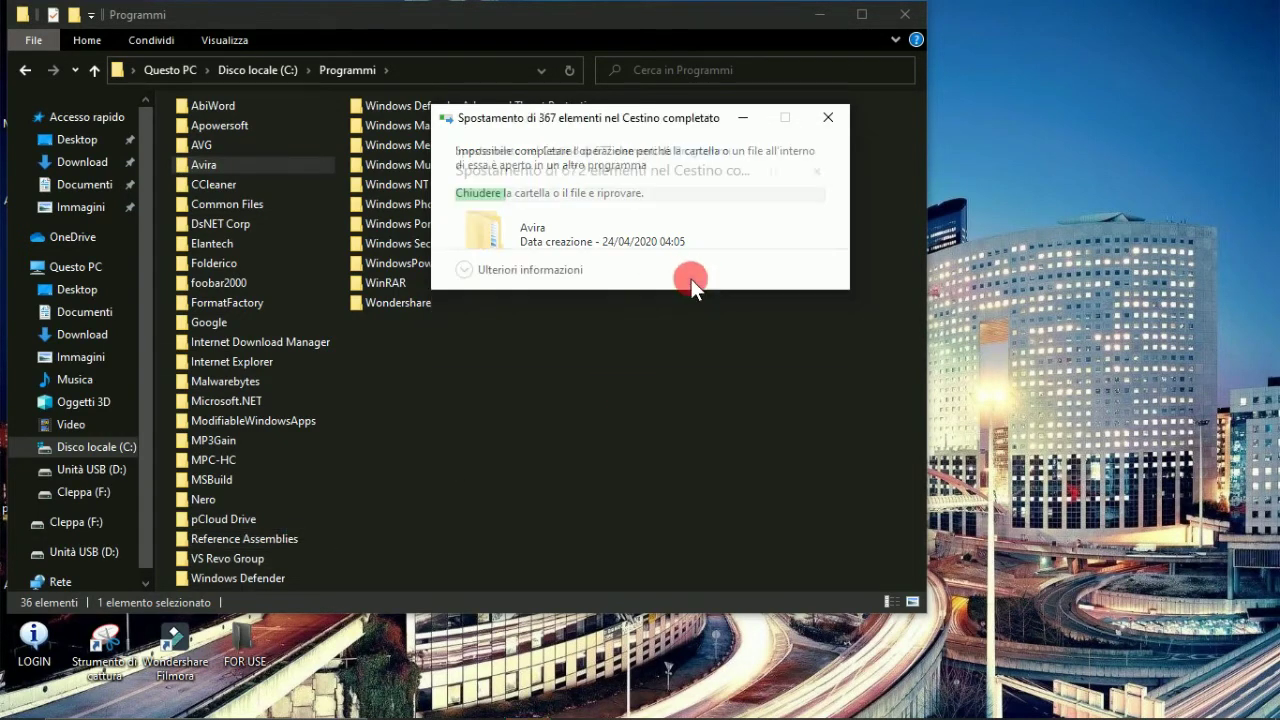
click(691, 284)
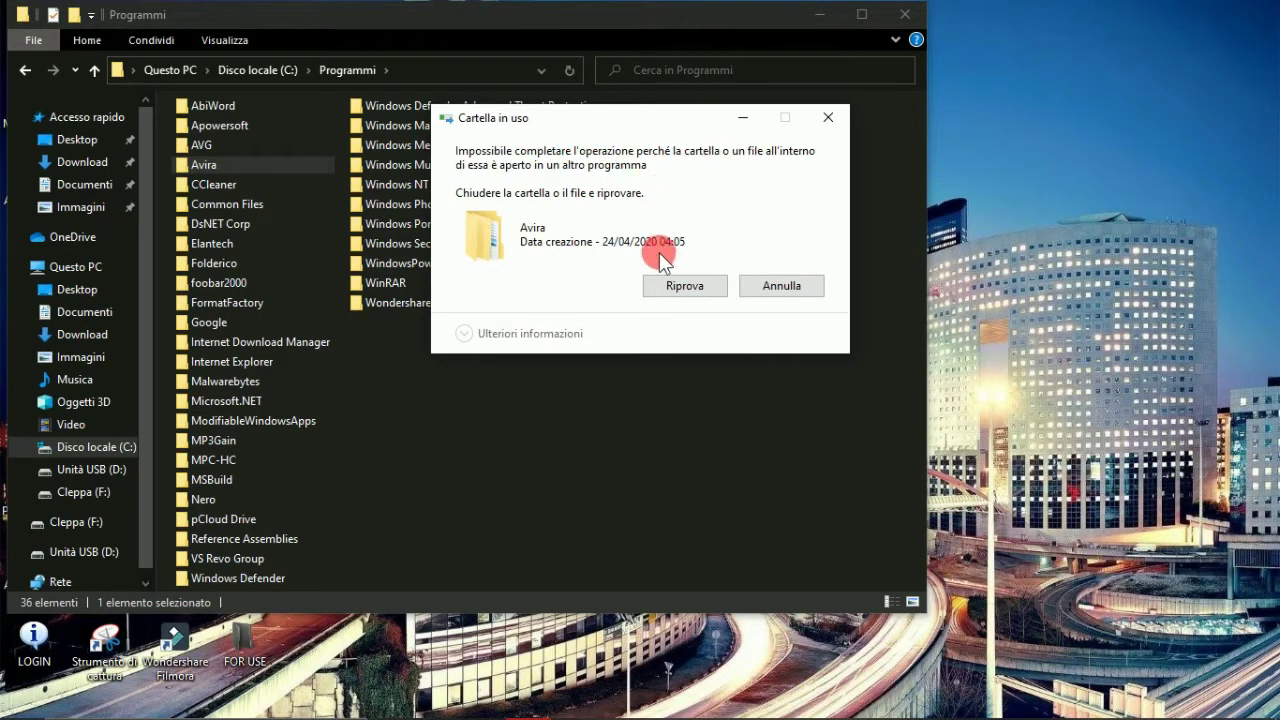
click(750, 285)
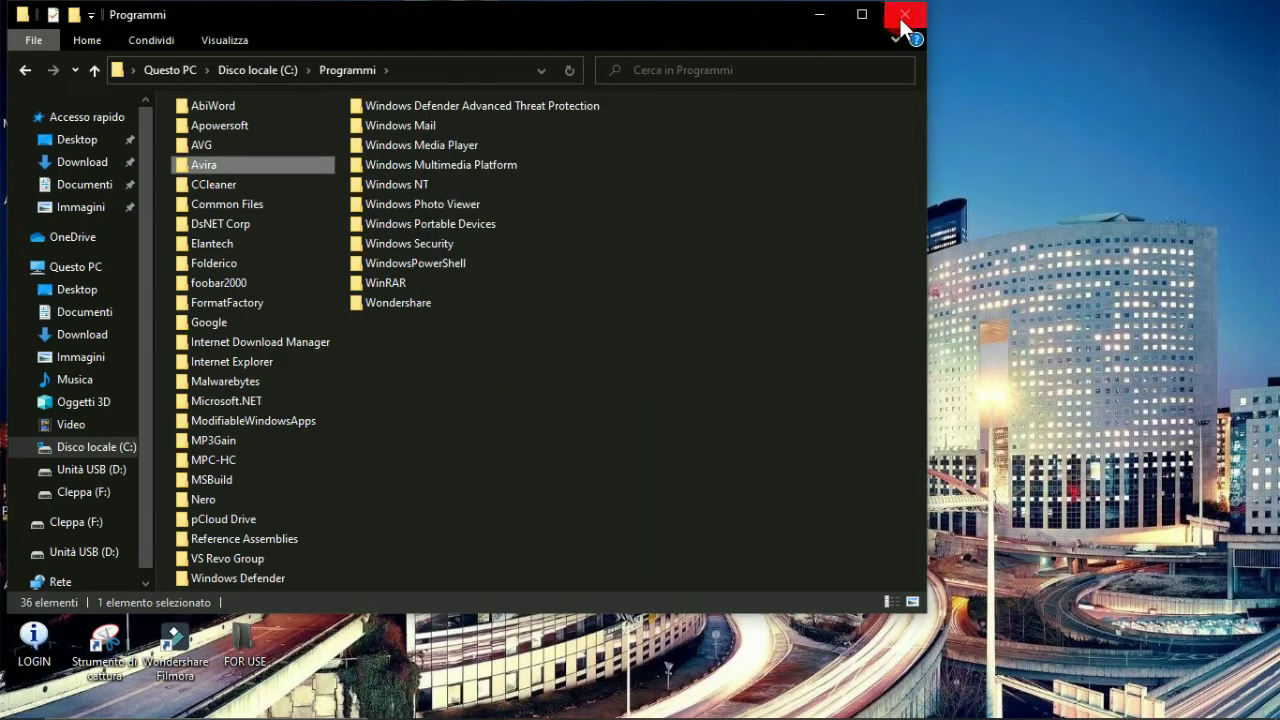
click(900, 18)
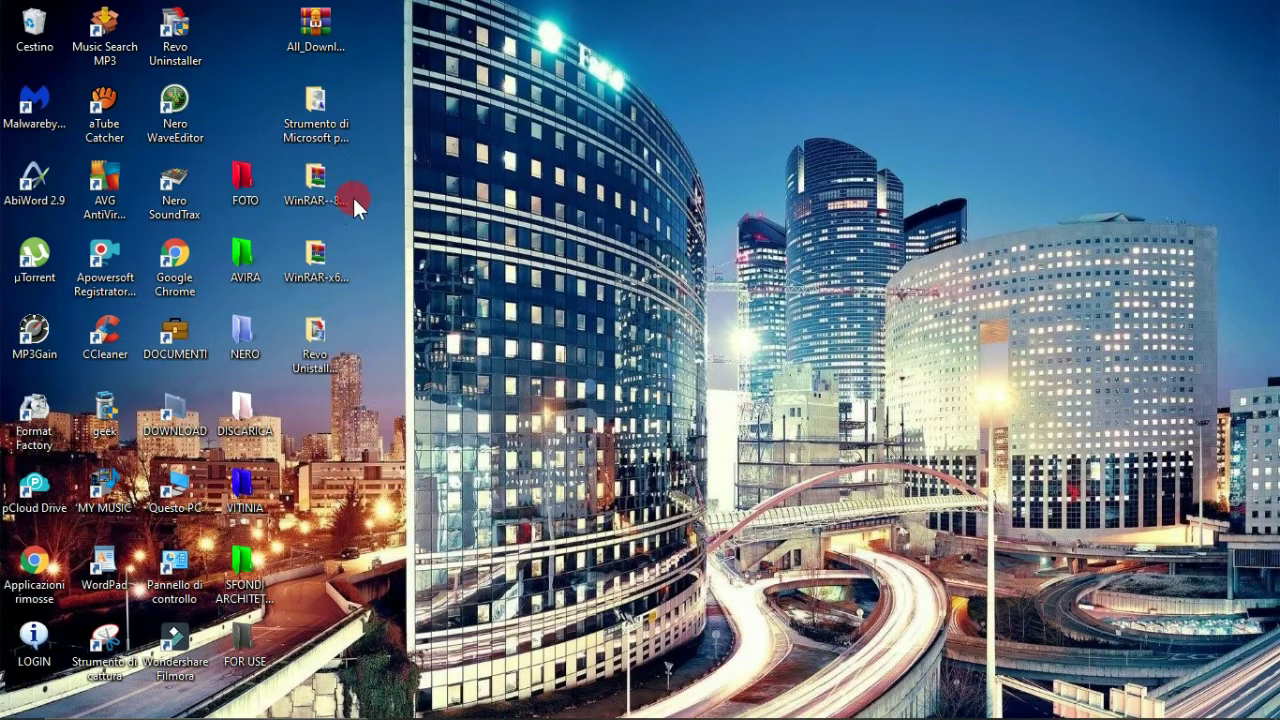
- Run the Microsoft install and uninstall troubleshooter from its desktop folder and choose Rimozione as the problem type
double_click(315, 100)
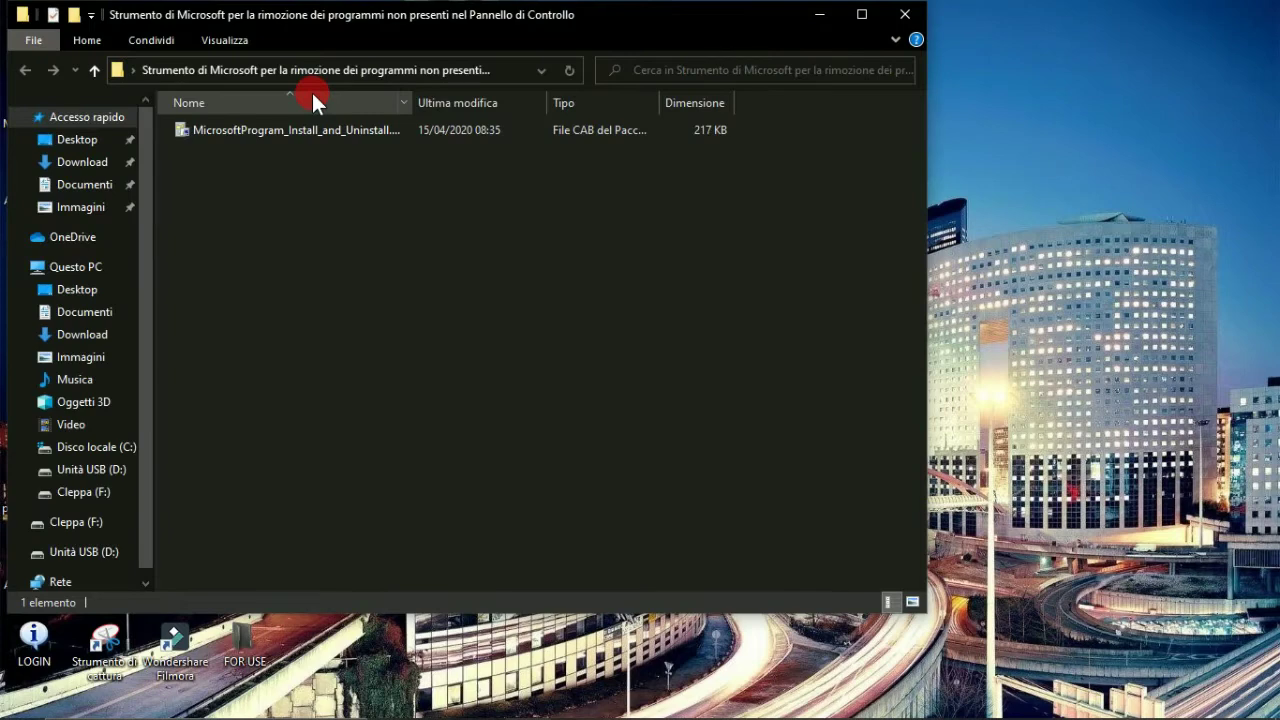
double_click(304, 129)
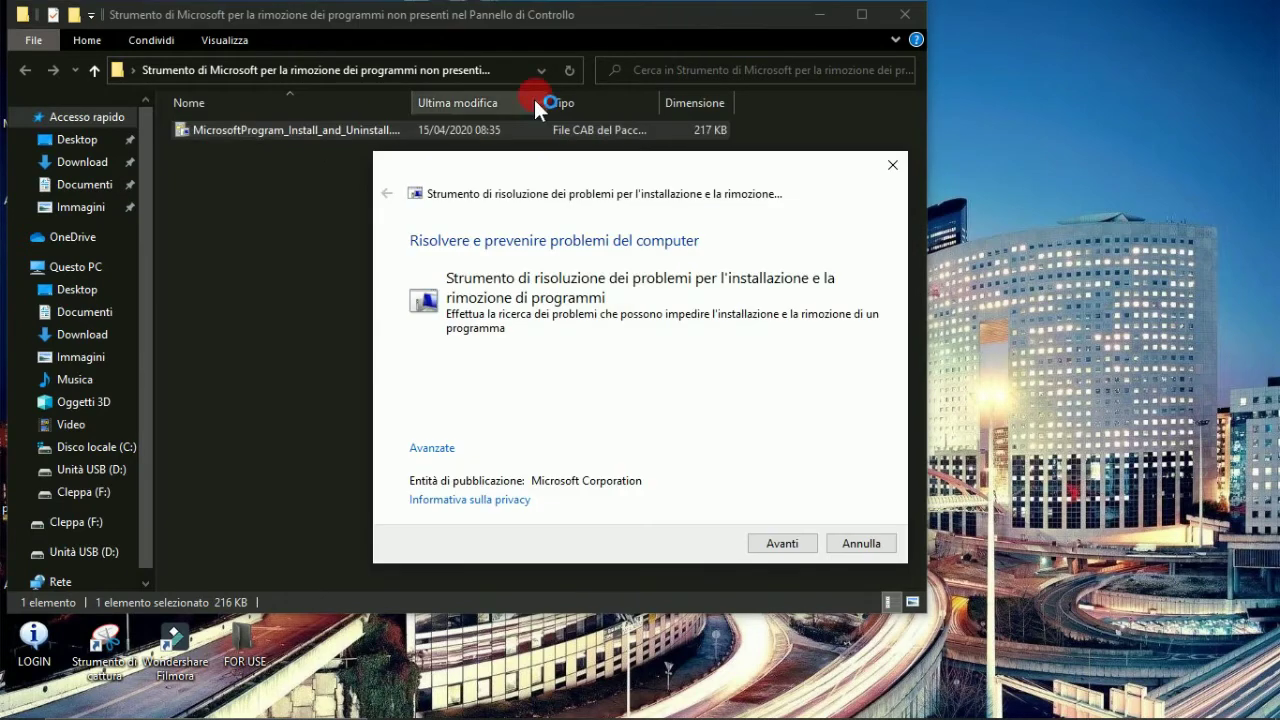
click(905, 18)
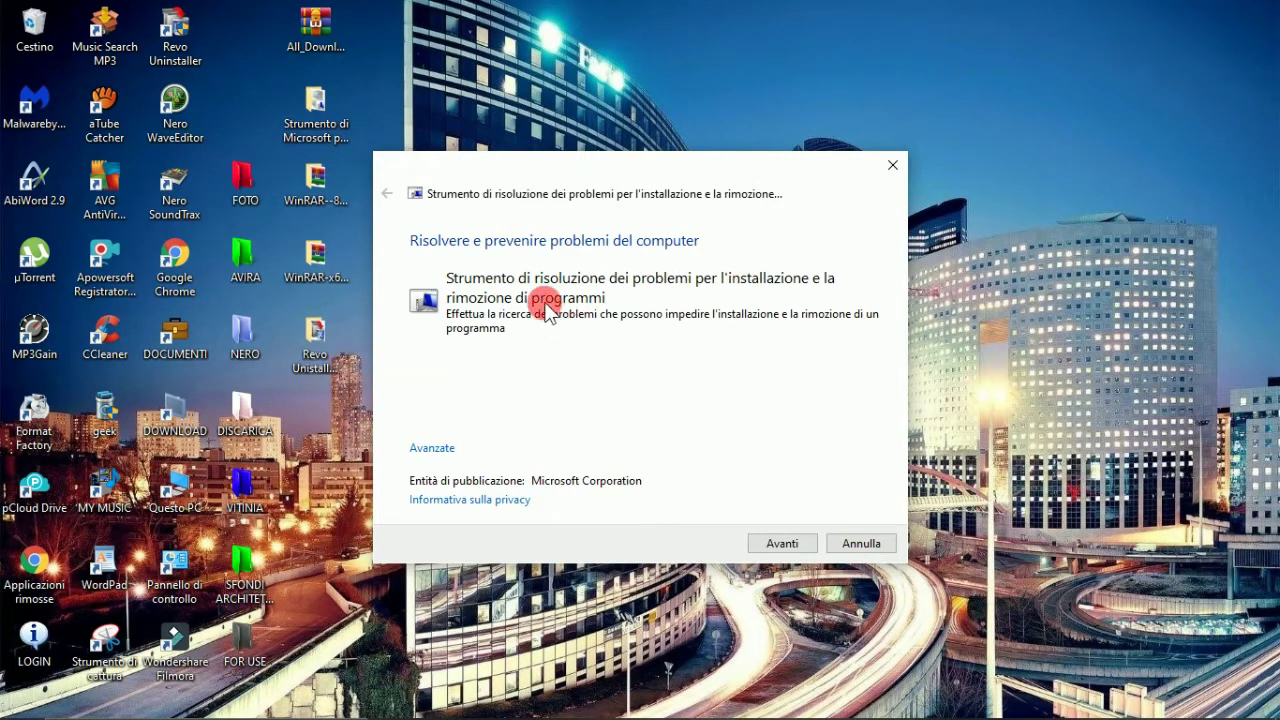
click(774, 545)
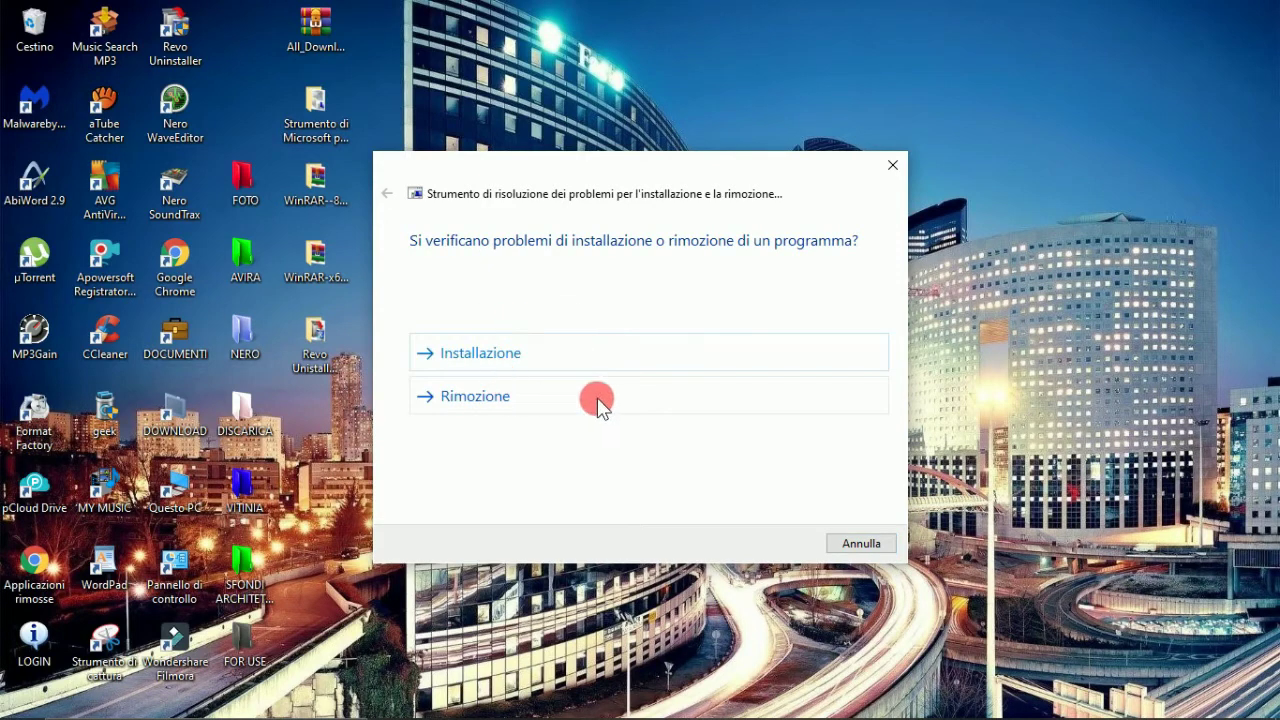
click(494, 396)
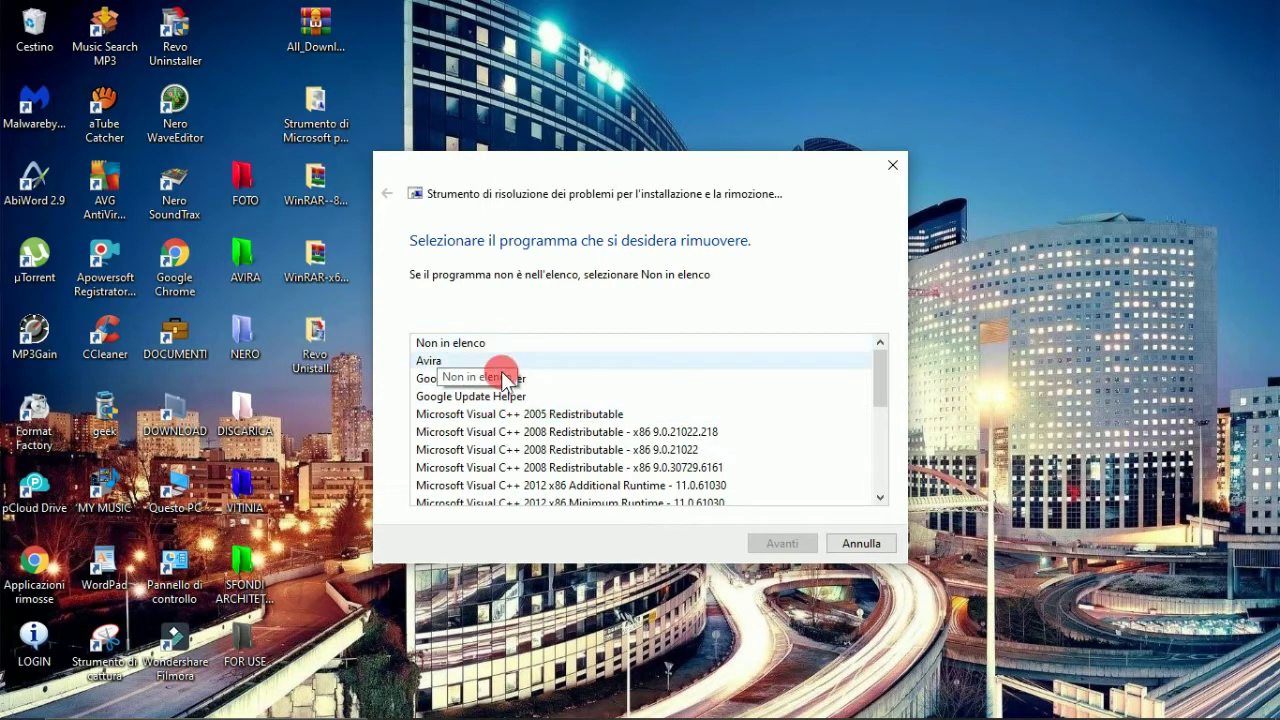
- Browse the list of removable programs, select Avira and run its removal and cleanup
scroll(551, 440, down, 1)
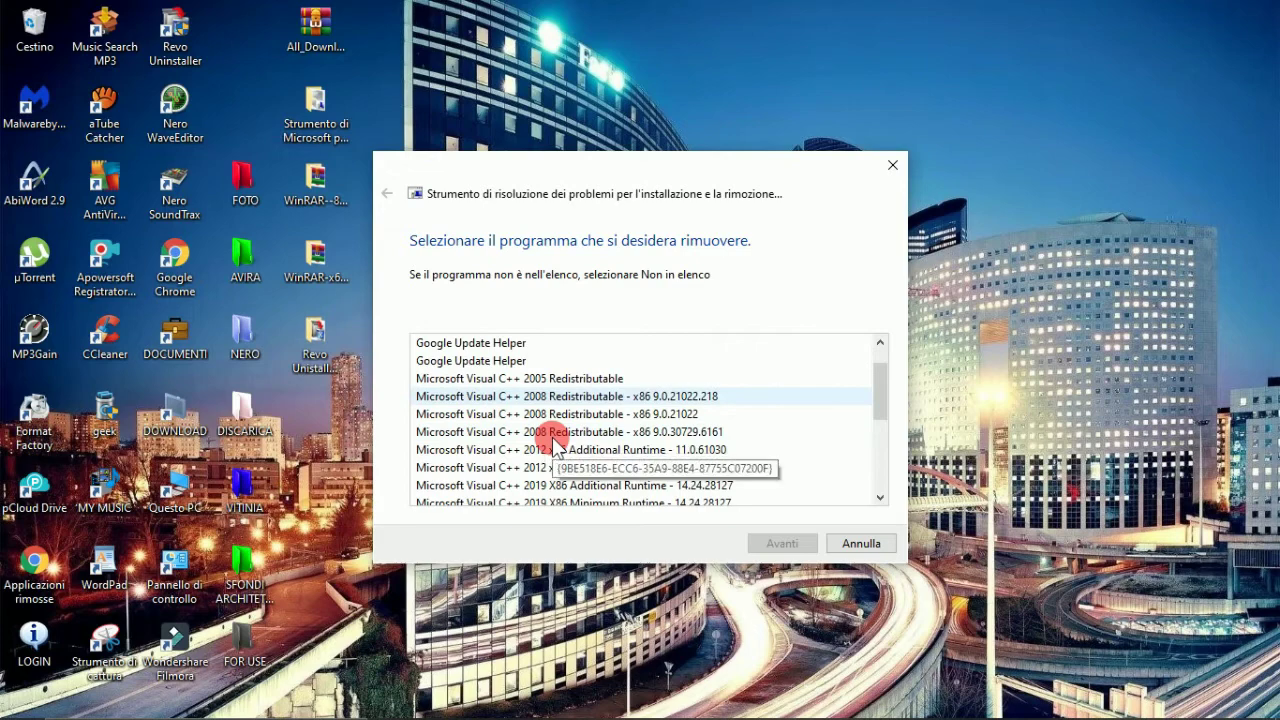
scroll(551, 440, down, 4)
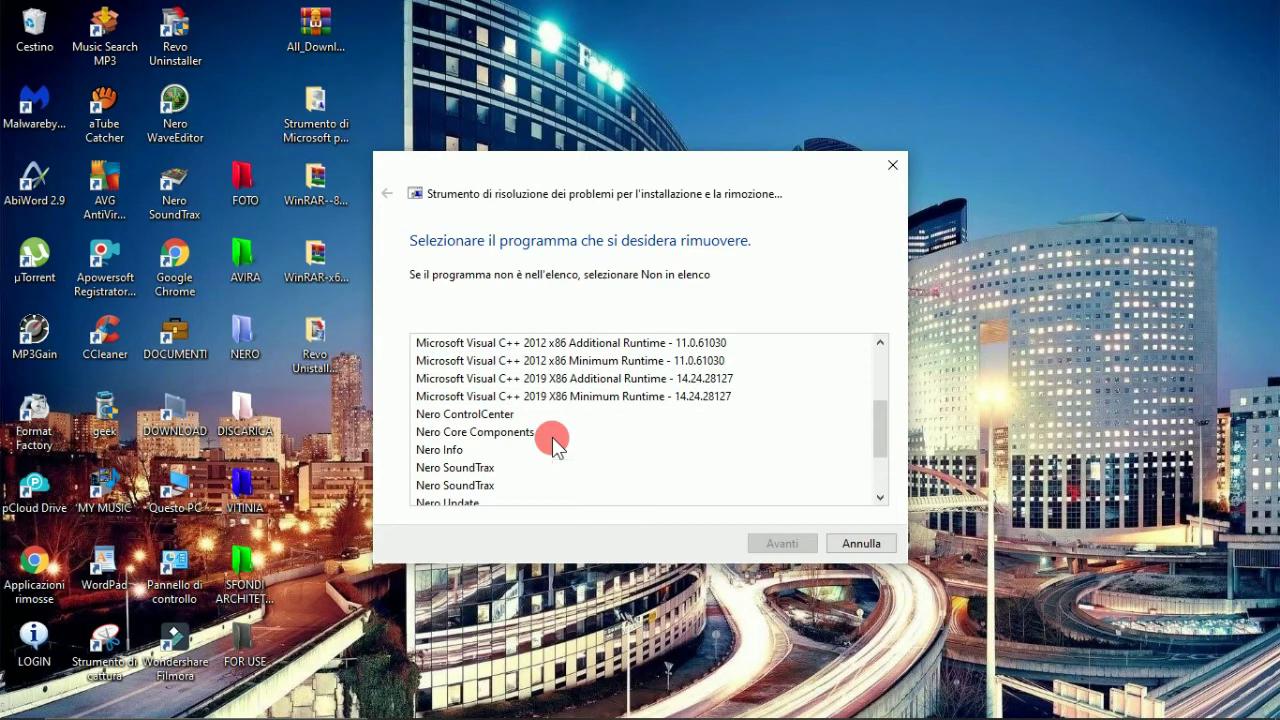
scroll(552, 440, down, 2)
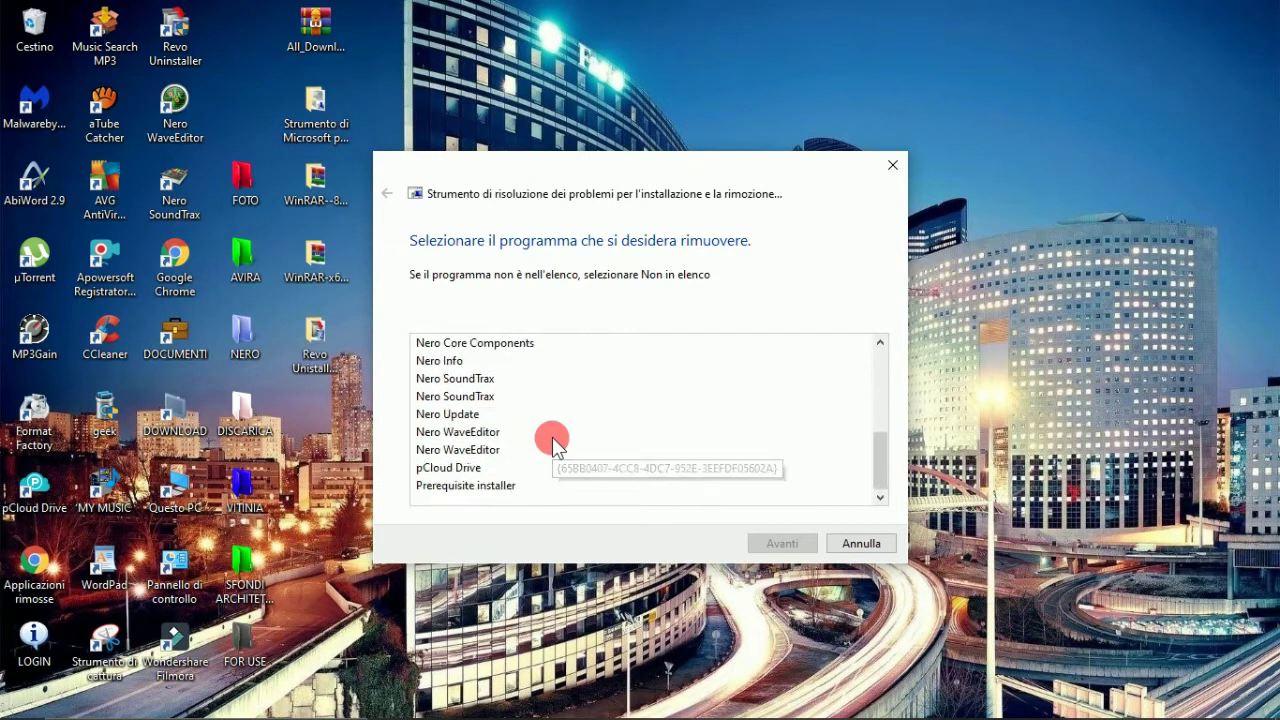
scroll(552, 440, up, 5)
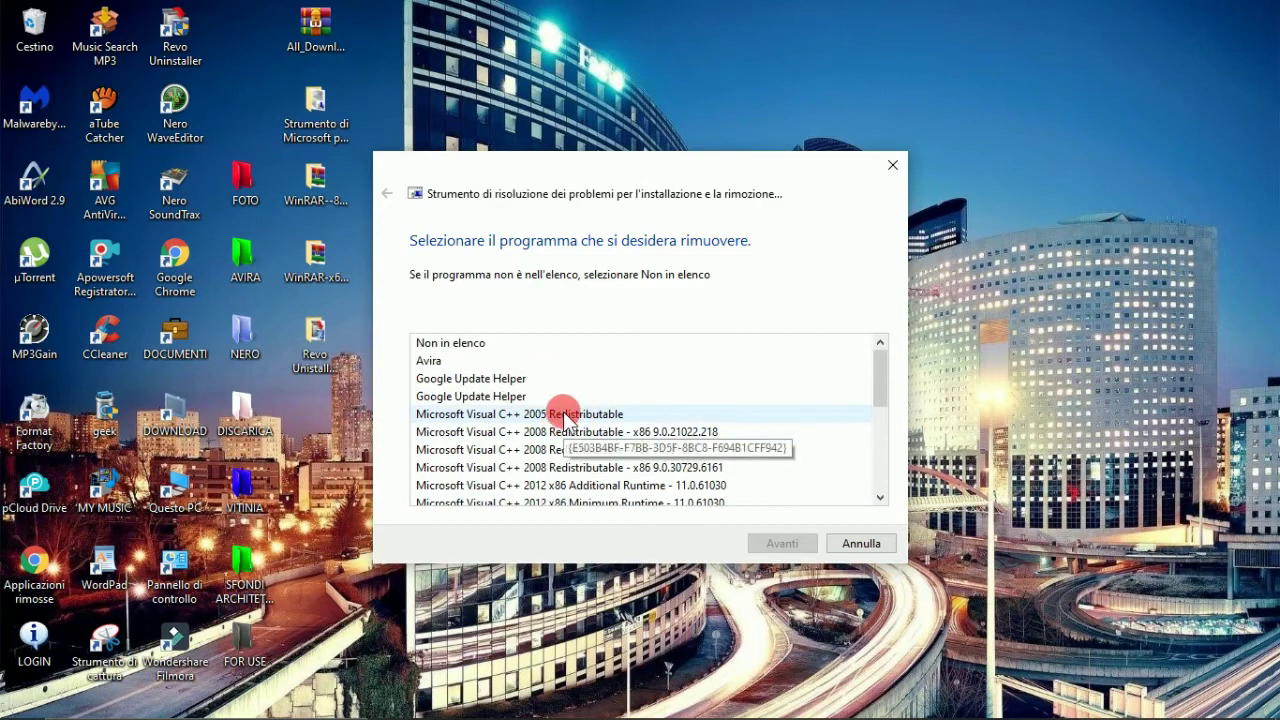
click(460, 362)
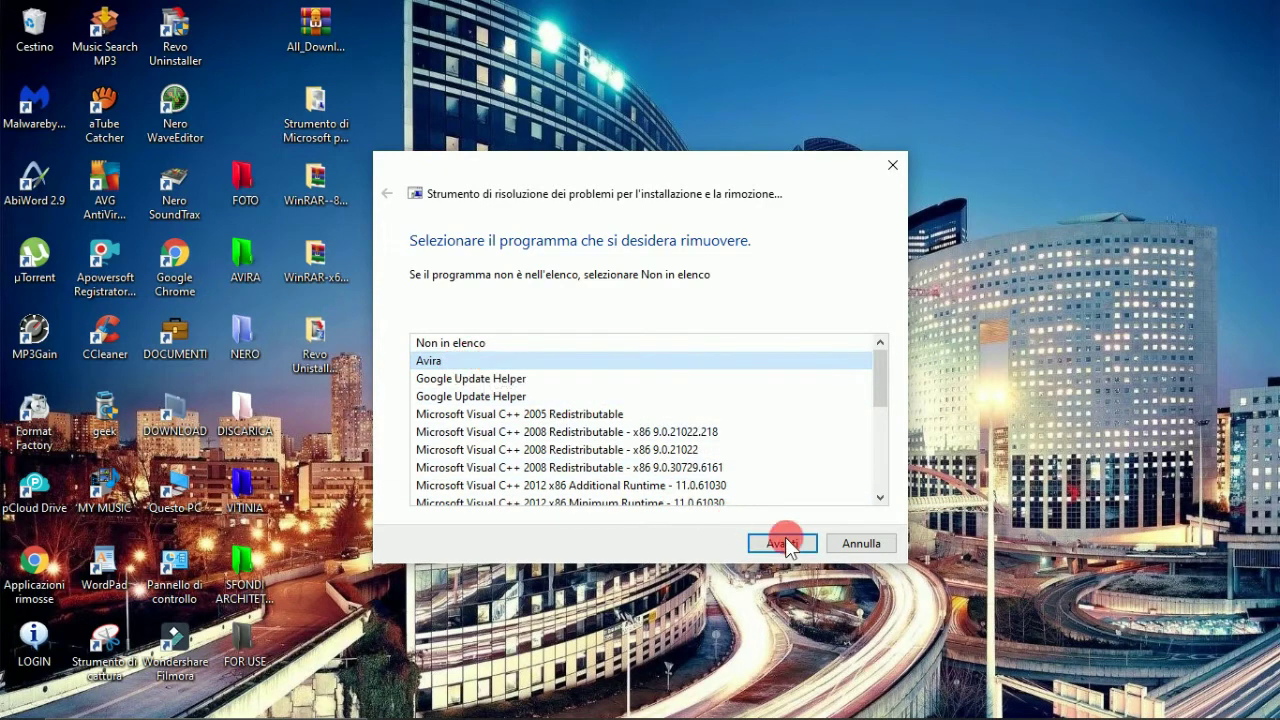
click(797, 546)
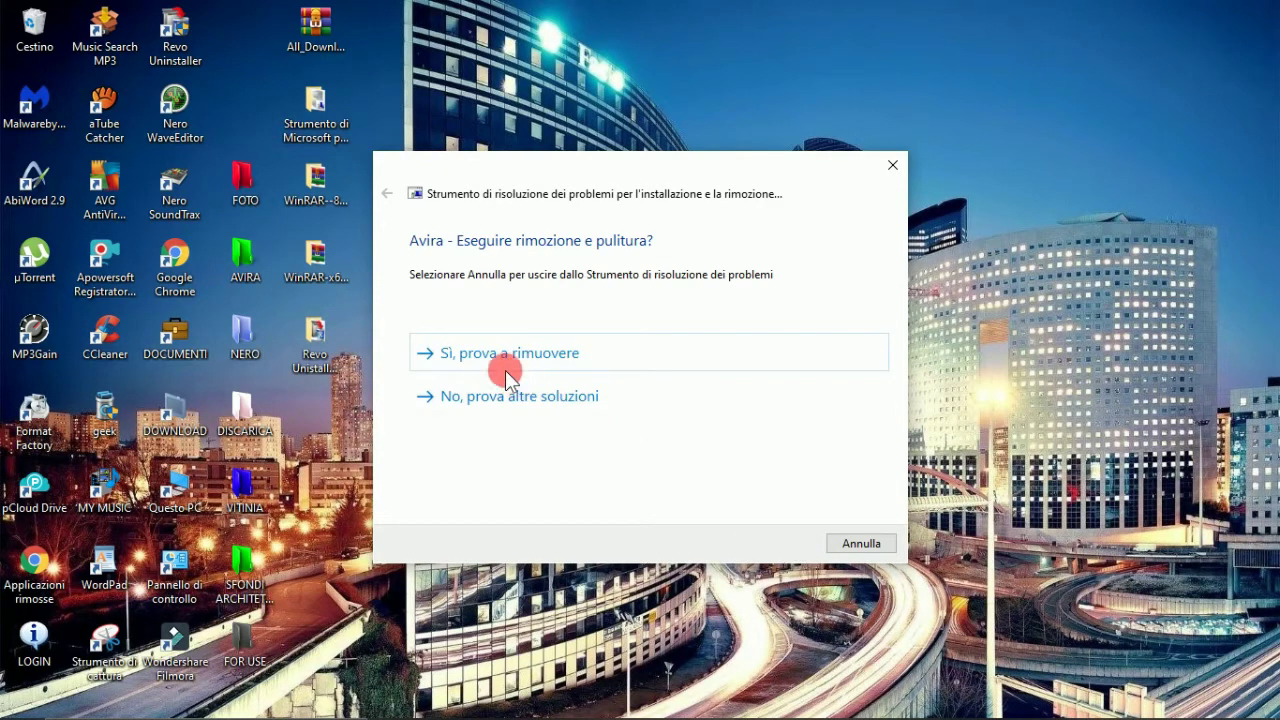
click(466, 352)
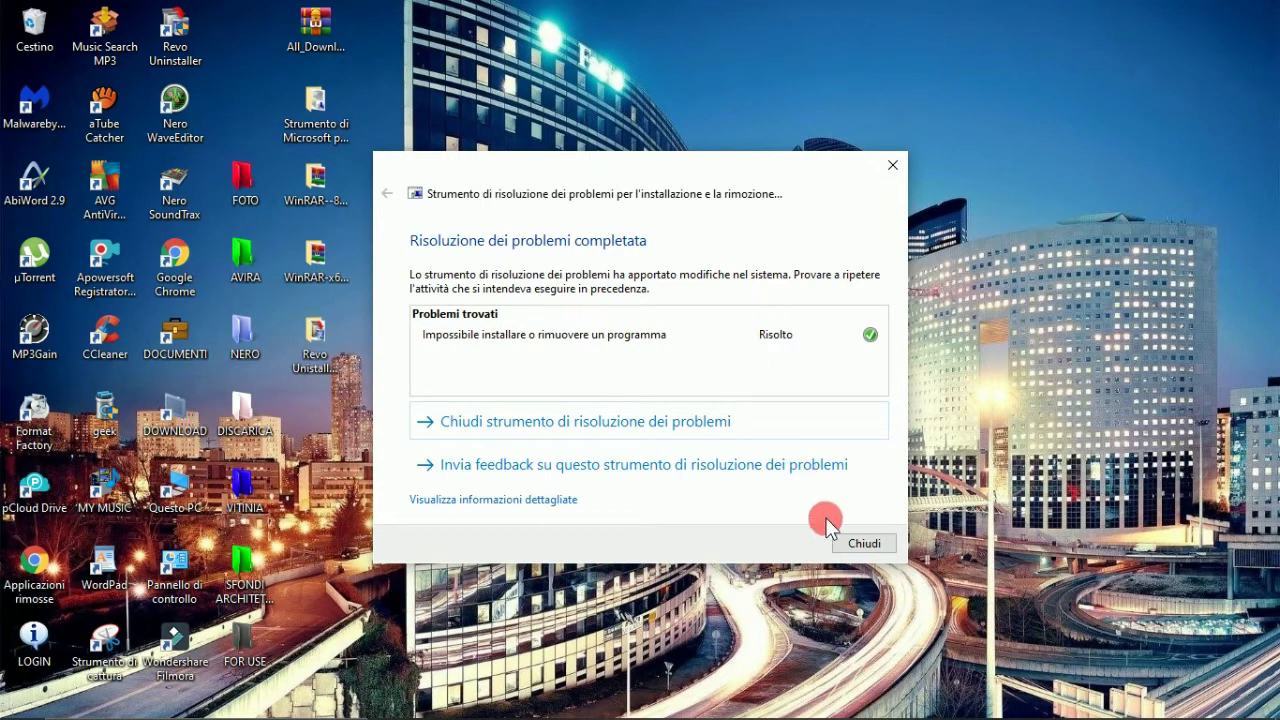
- Close the completed troubleshooter and check the Programmi folder on Disco locale (C:) for Avira remnants, closing File Explorer when done
click(862, 543)
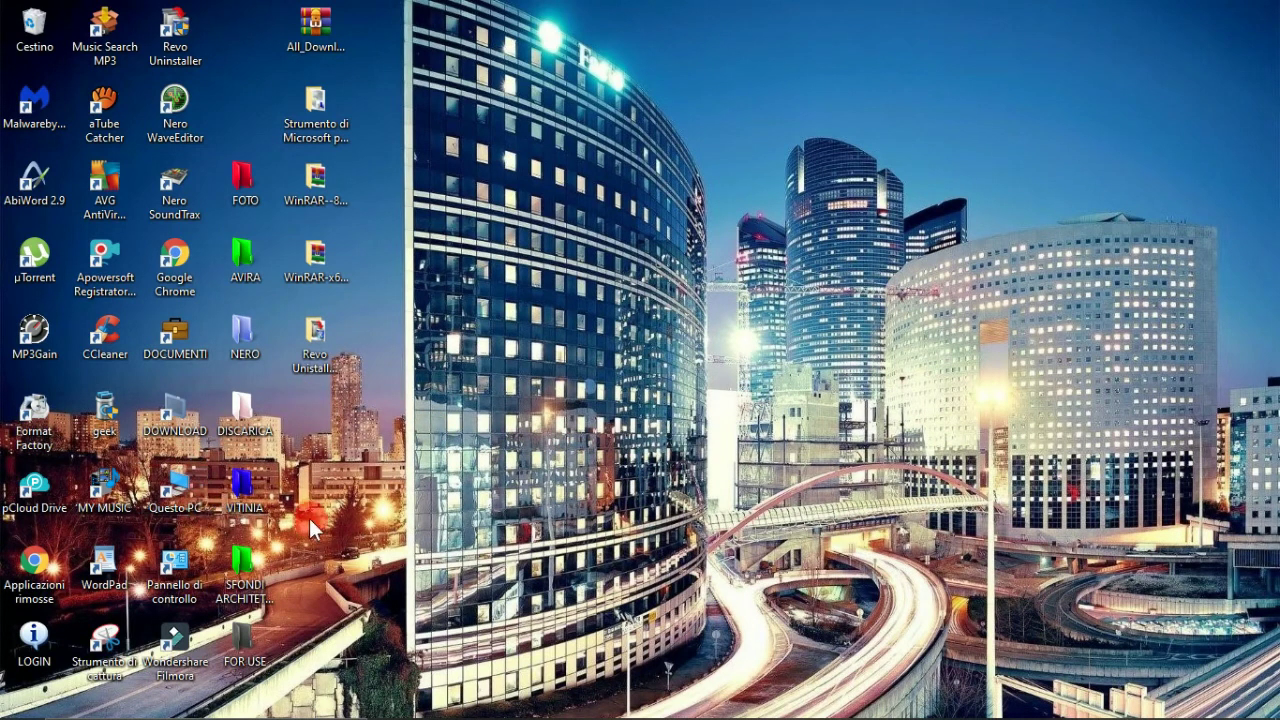
mouse_move(490, 714)
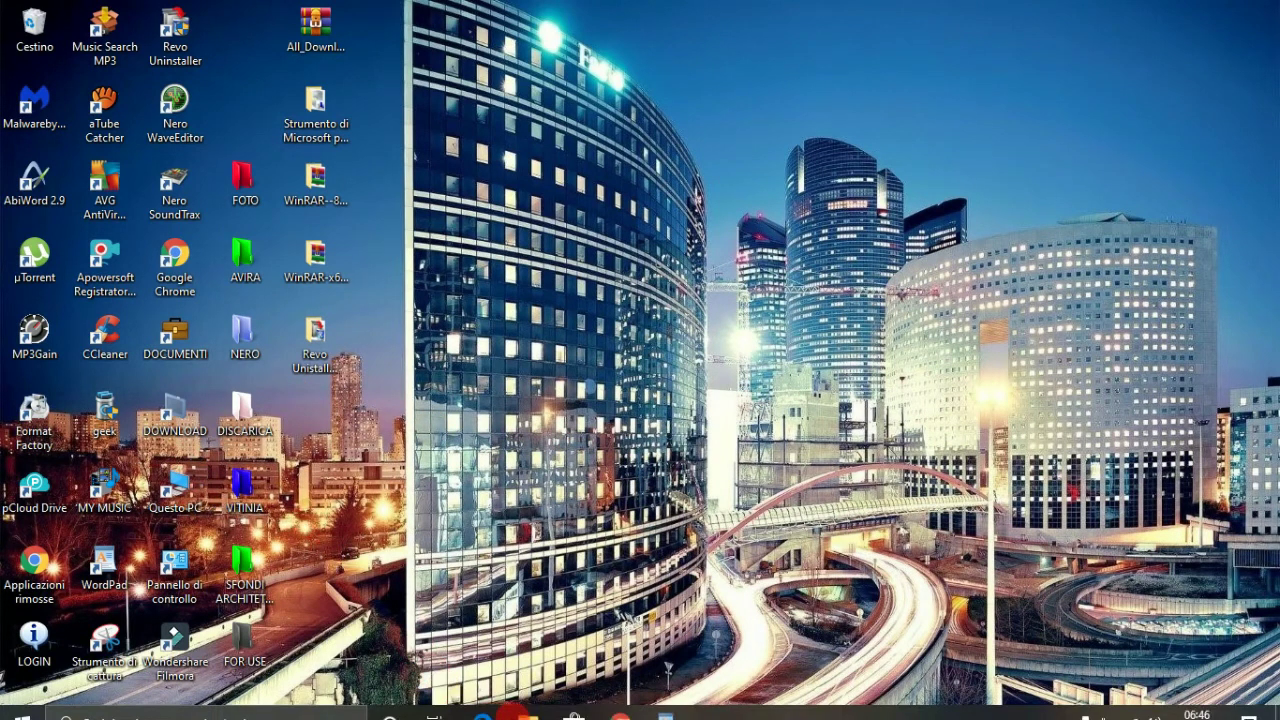
click(524, 704)
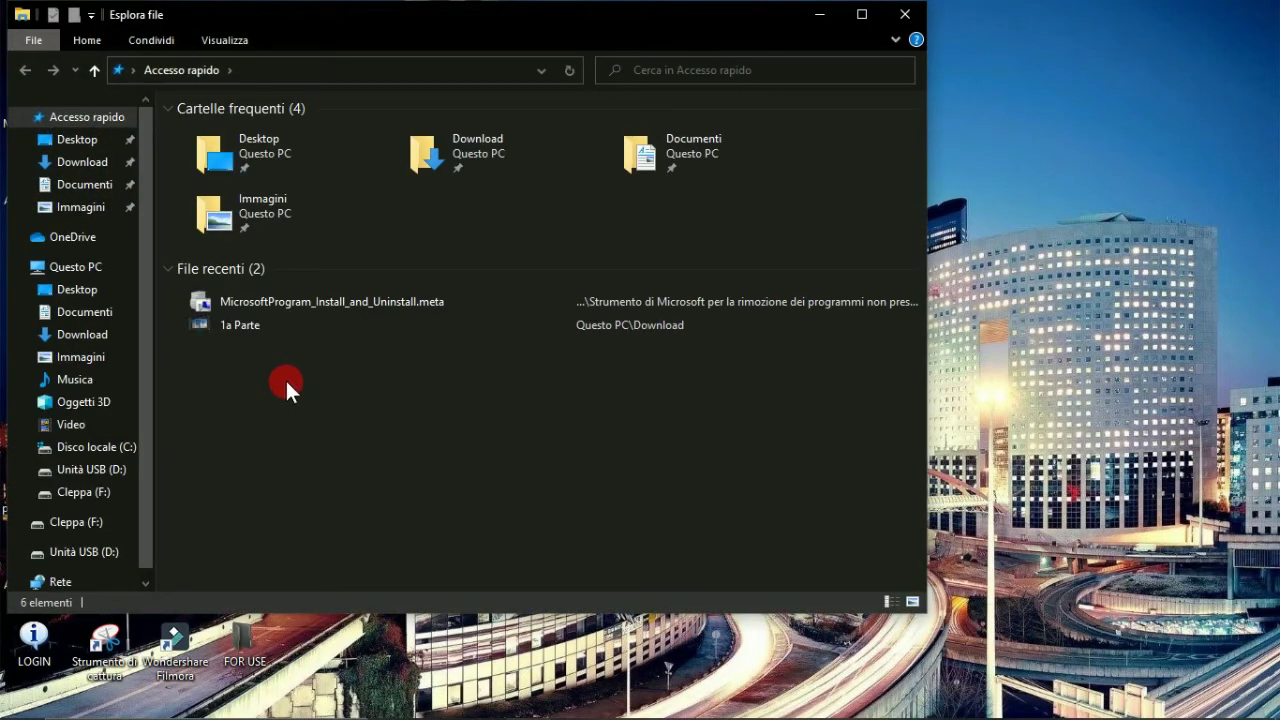
click(78, 267)
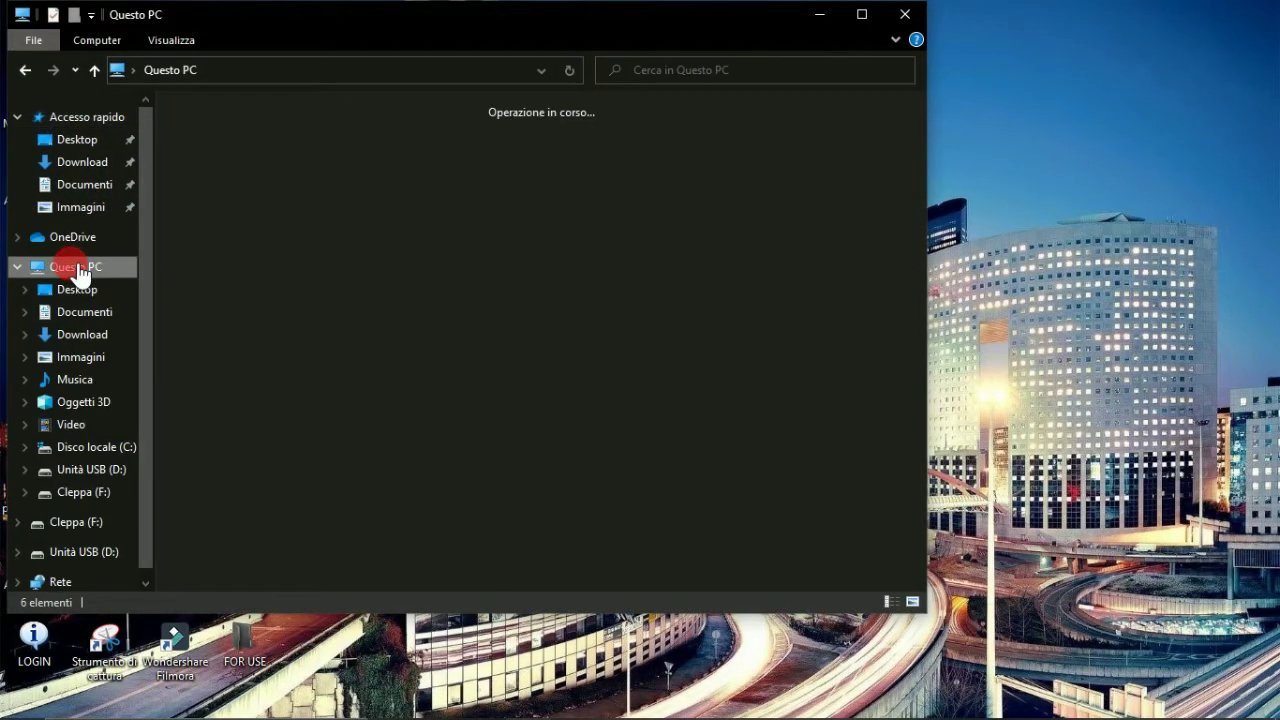
double_click(258, 328)
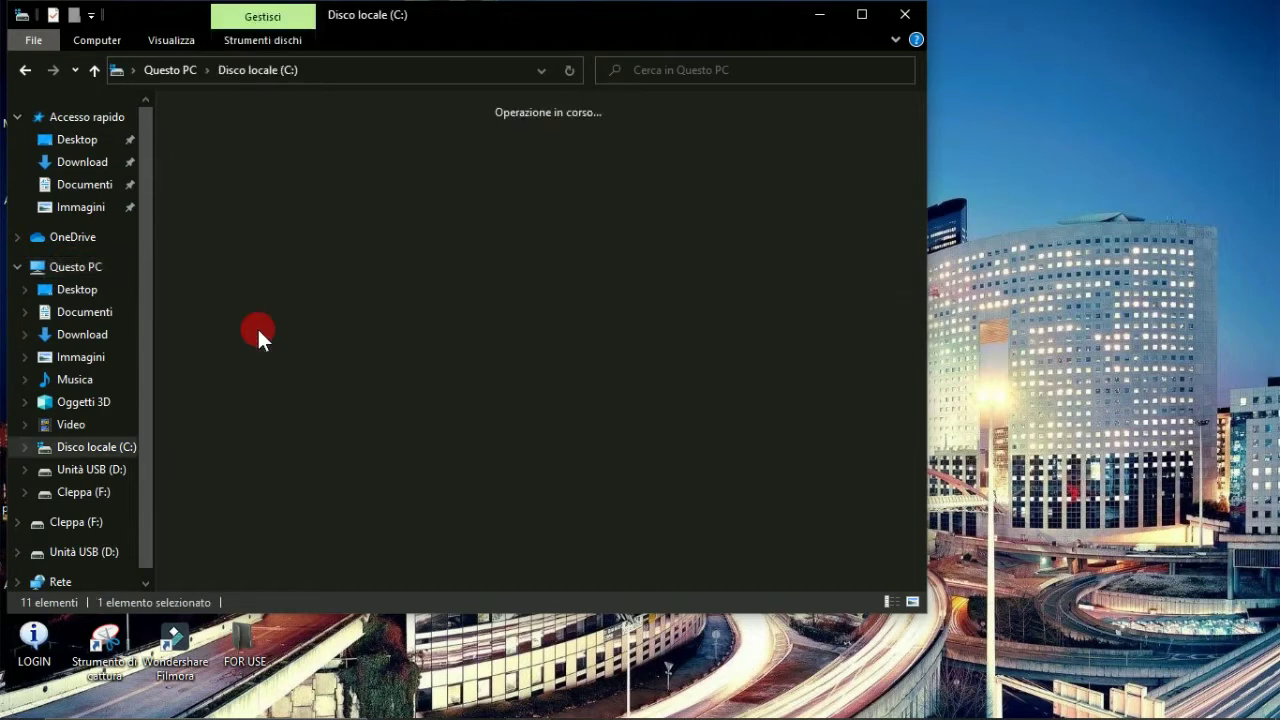
click(223, 185)
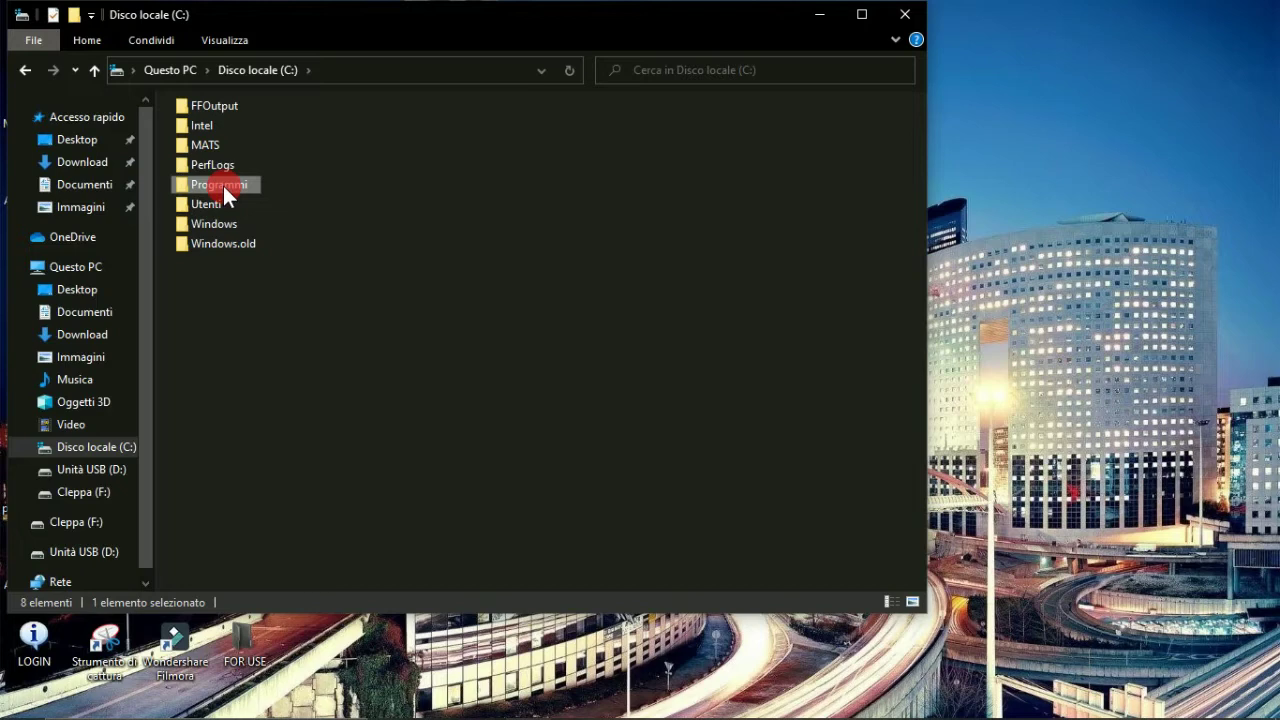
double_click(223, 186)
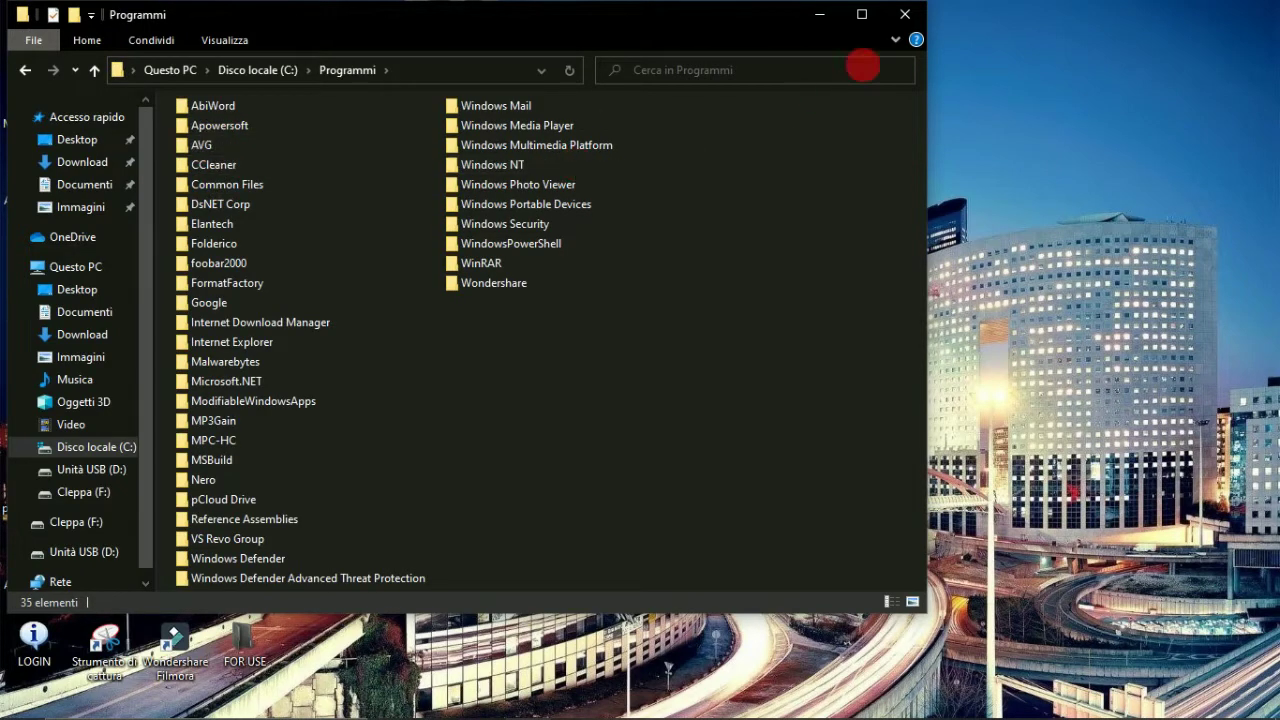
click(905, 16)
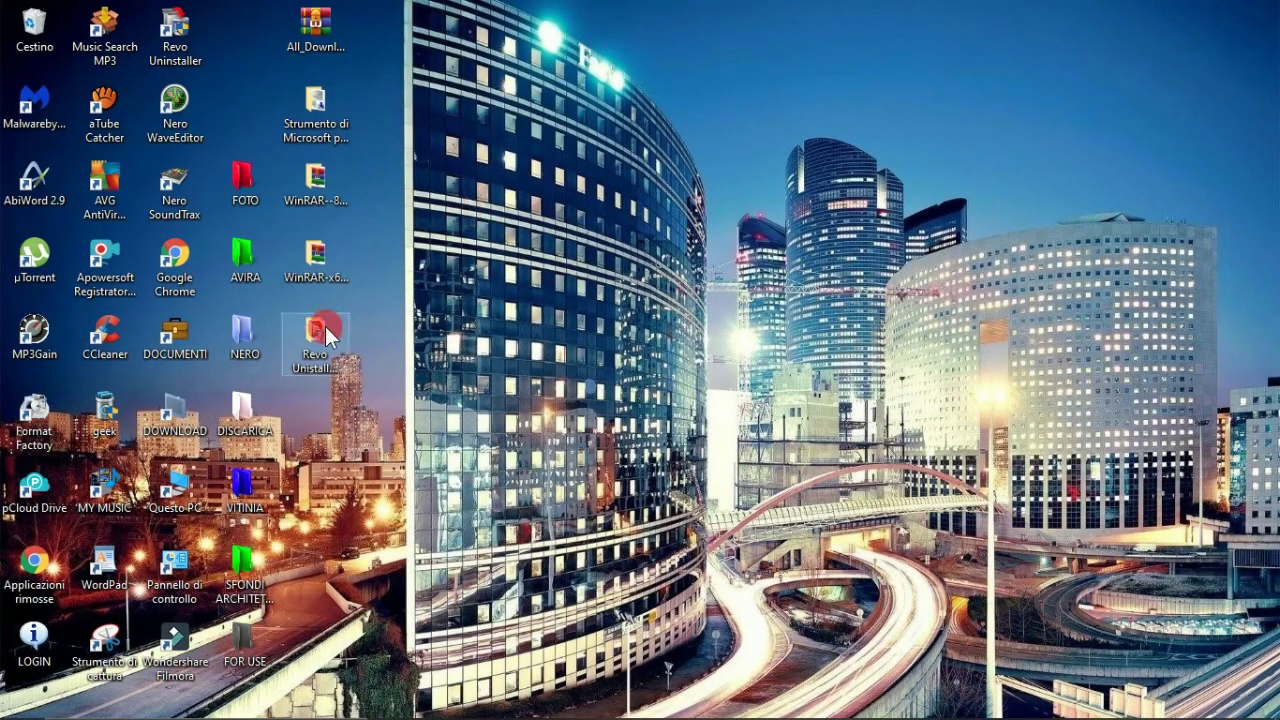
- Delete the Revo, two WinRAR and Strumento di Microsoft items plus the All_Downloads archive from the desktop
drag(325, 326, 324, 131)
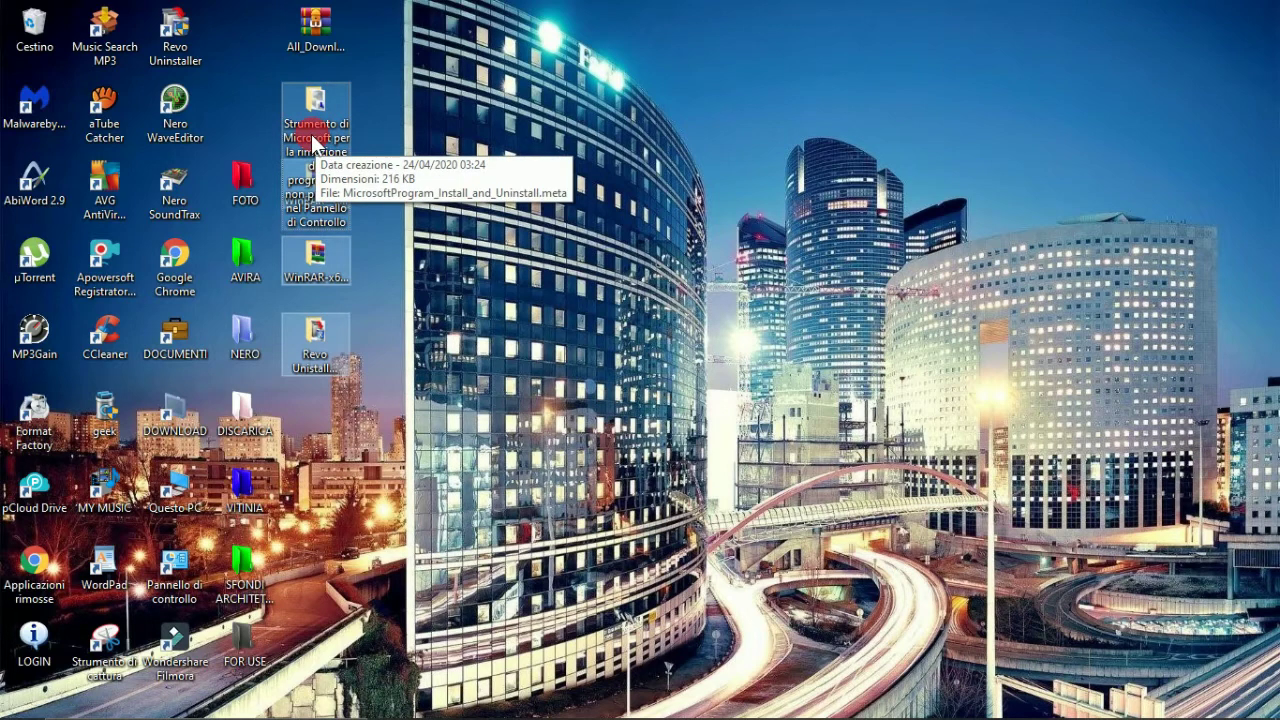
key(Delete)
click(308, 31)
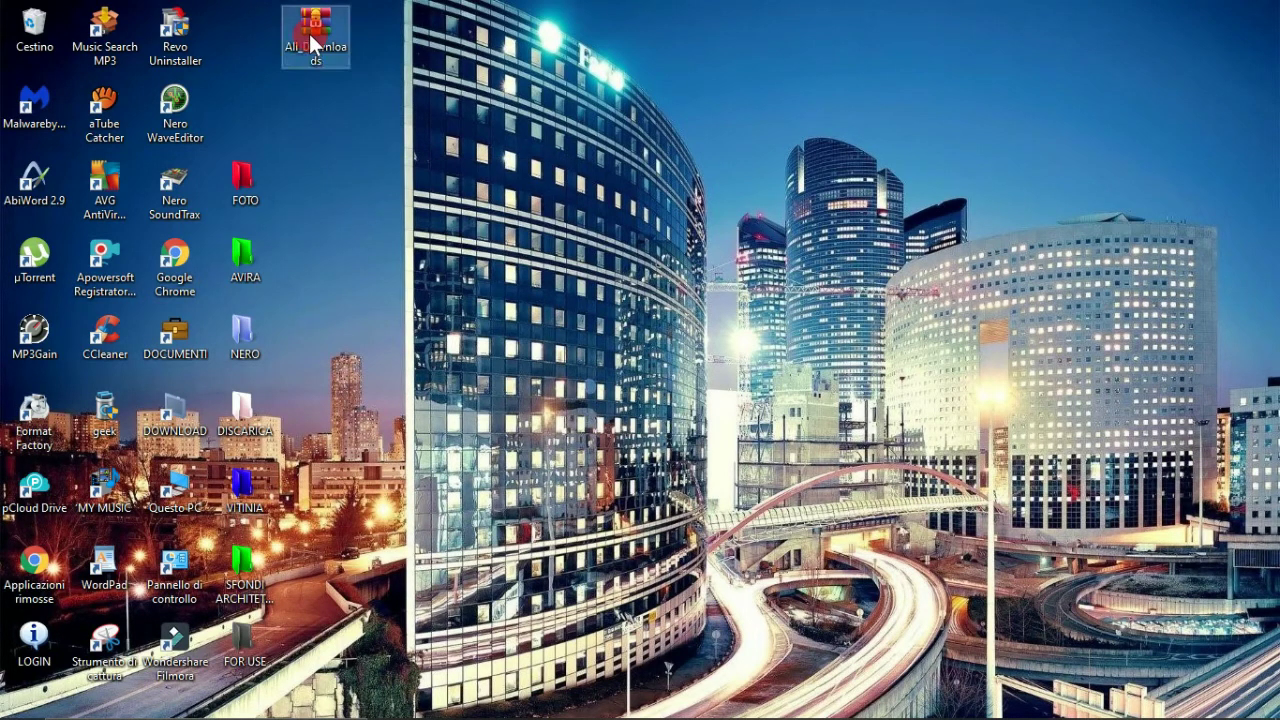
key(Delete)
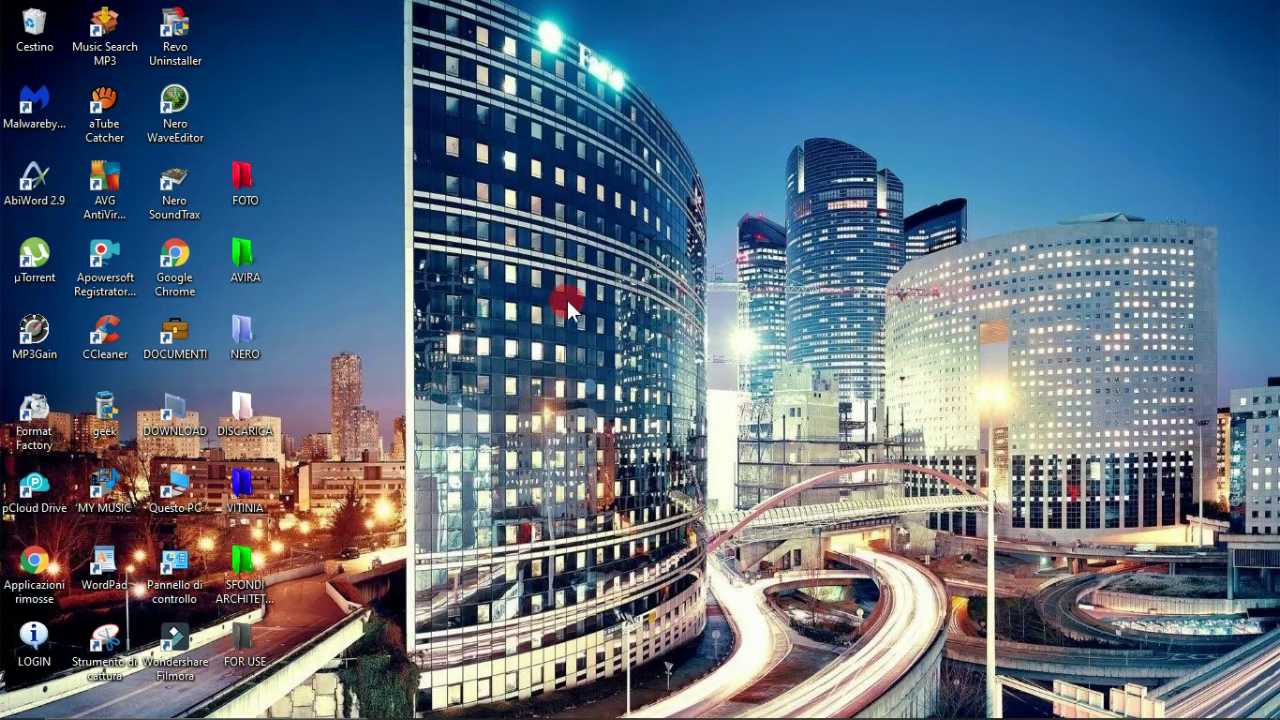